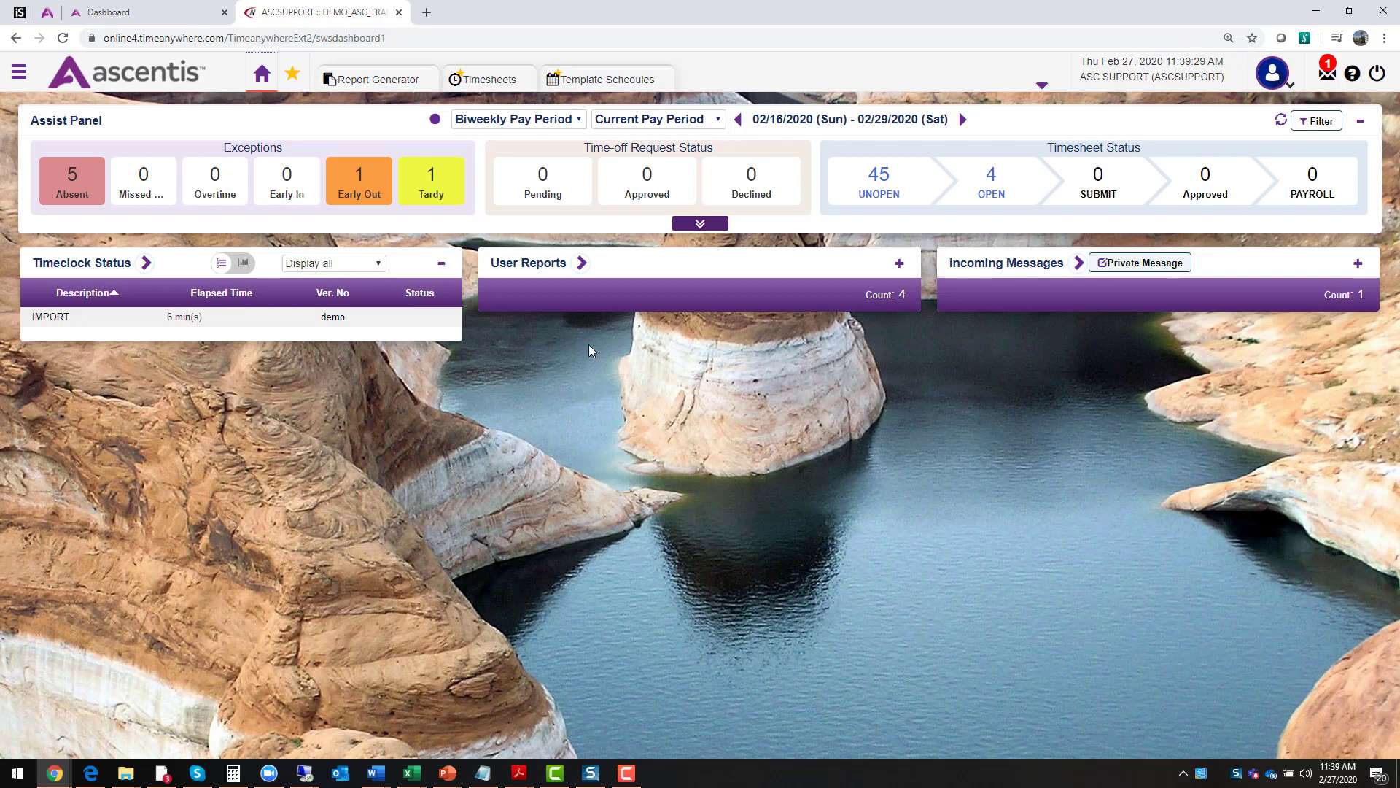
Open Report Generator and show the Exception Report's output formats: PDF, Excel, Rich Text, HTML
left_click(581, 264)
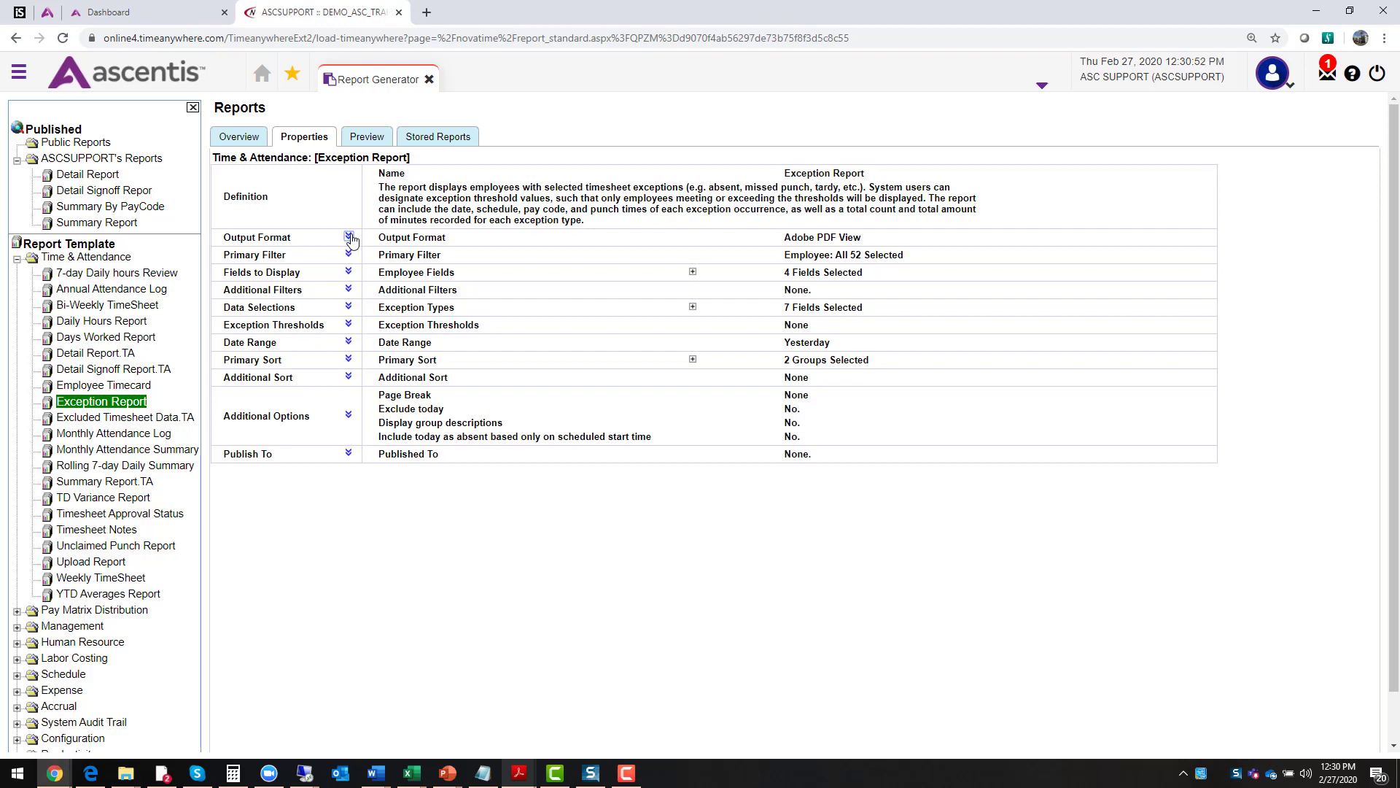
left_click(348, 237)
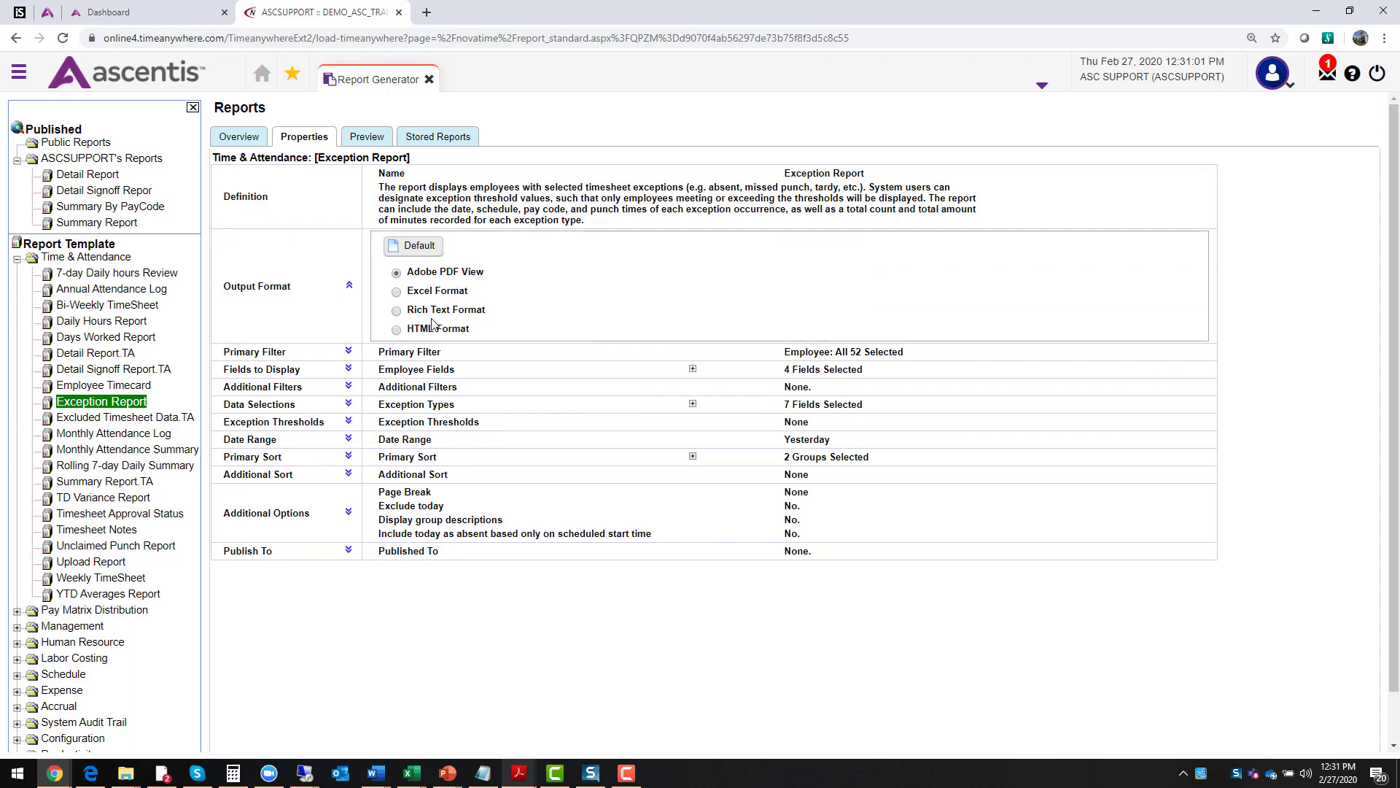
Expand the Exception Report's primary filter options, then view its empty Stored Reports list
left_click(348, 353)
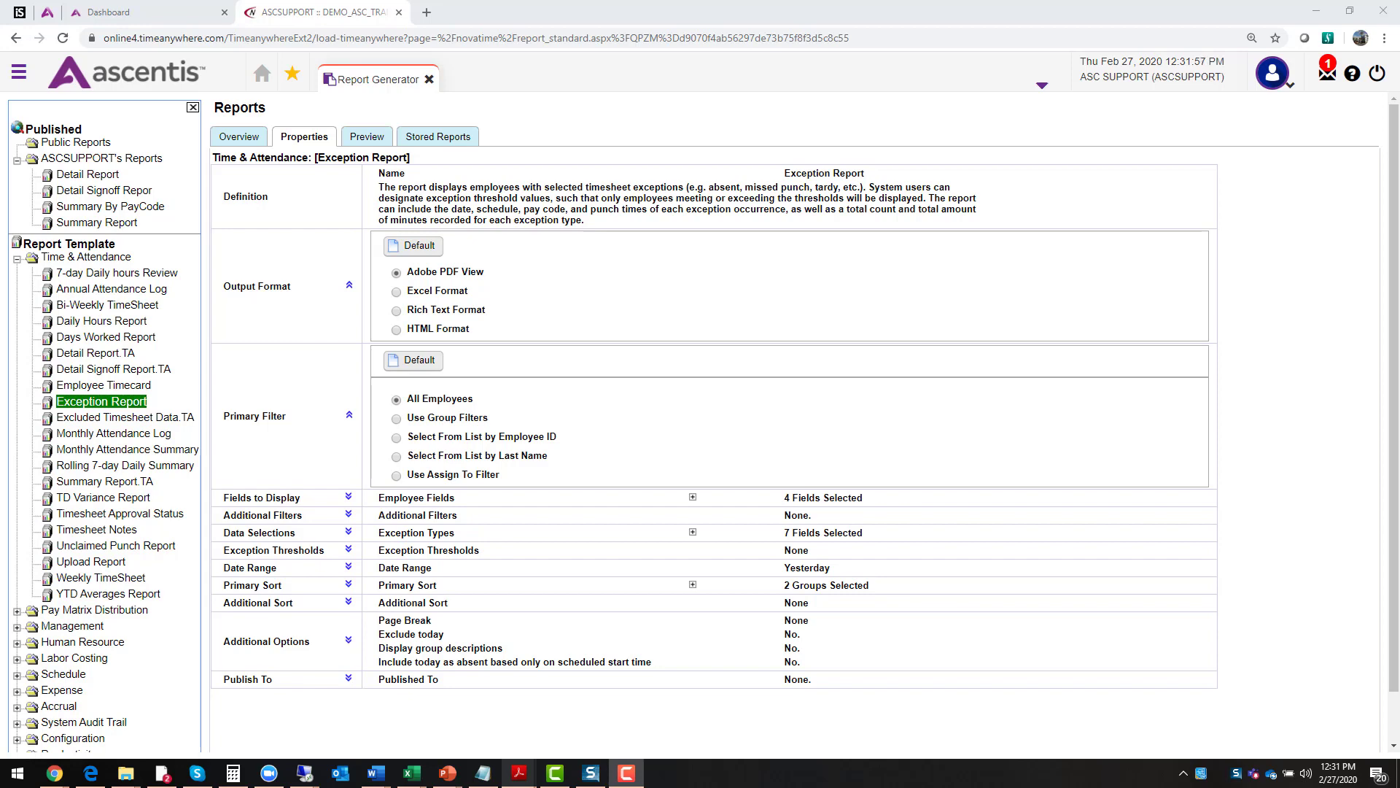
left_click(452, 140)
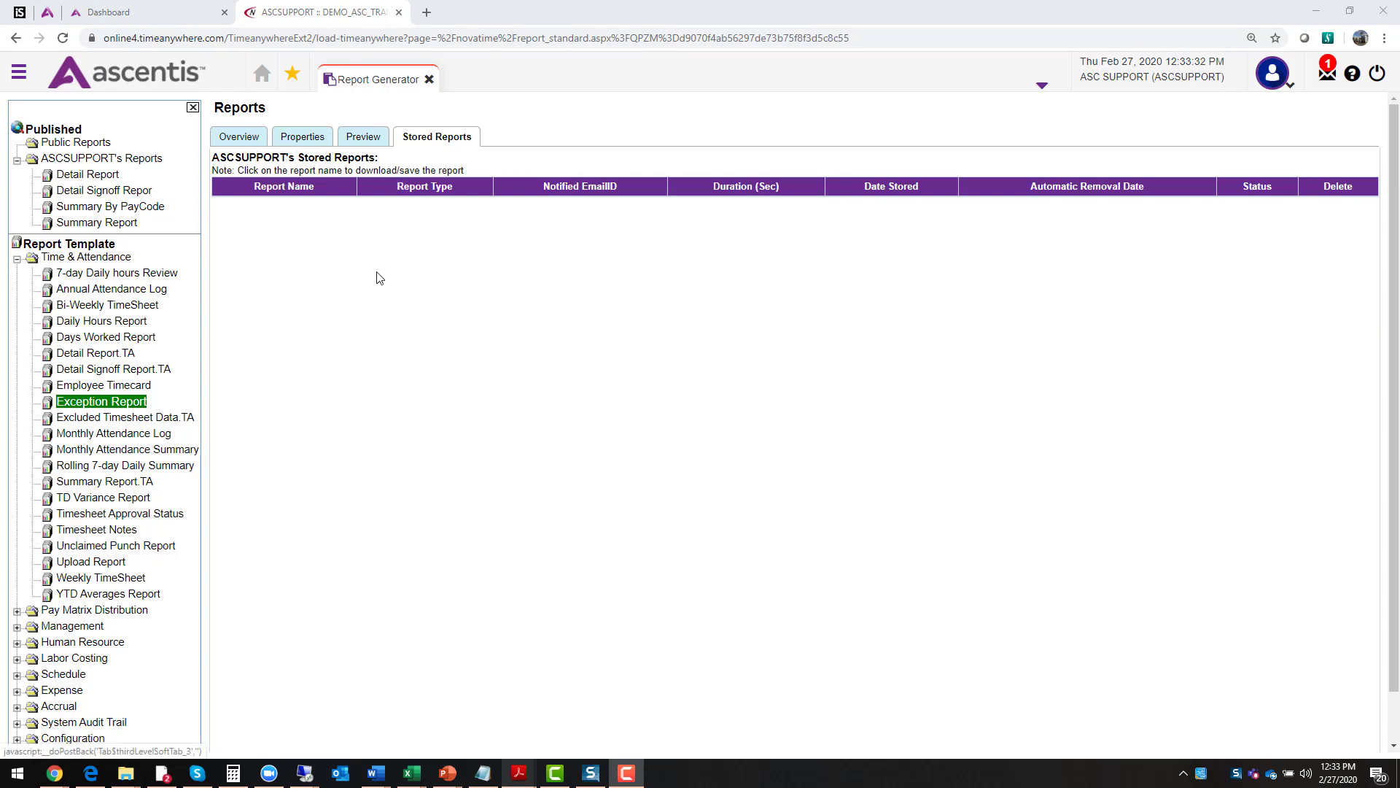
Collapse the published reports folder and open the Summary Report.TA template's properties
left_click(17, 161)
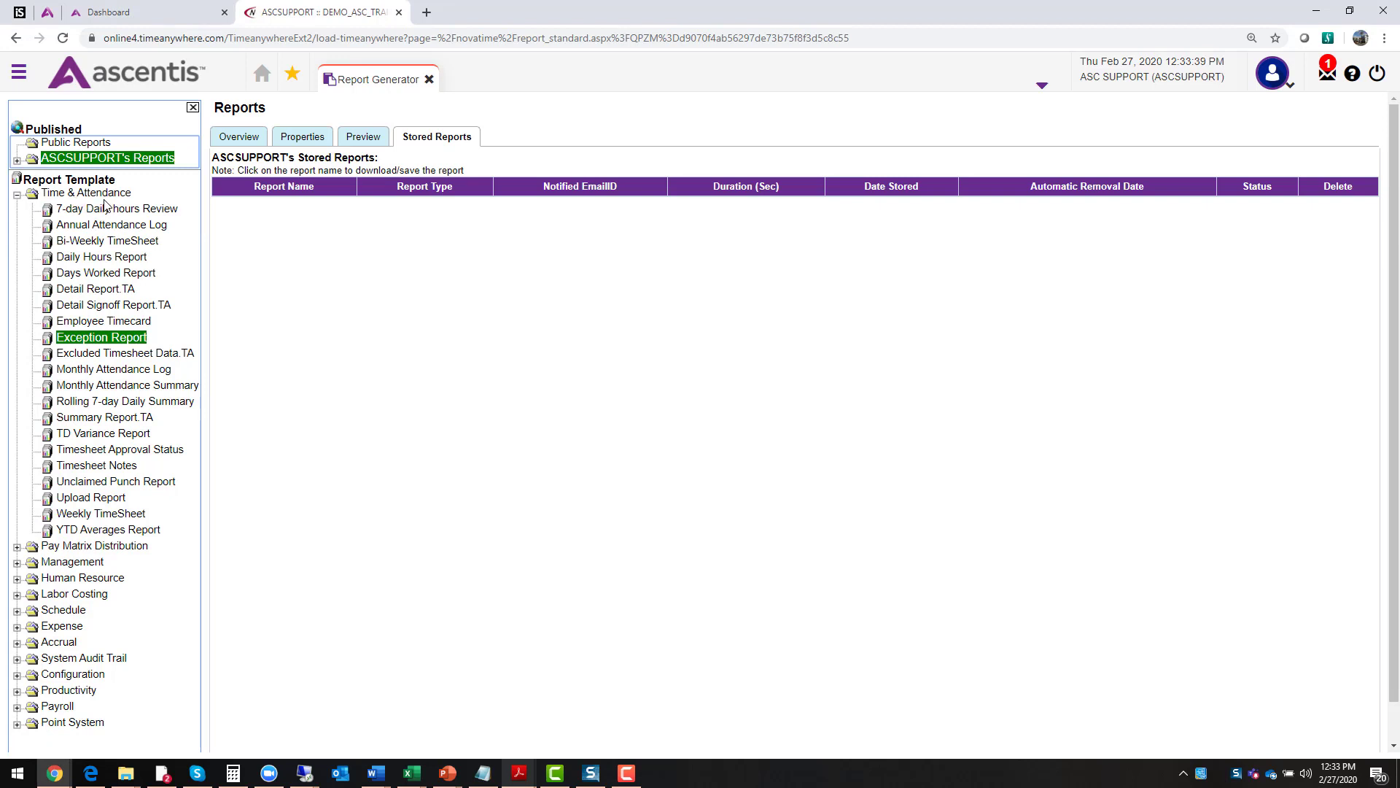
left_click(128, 420)
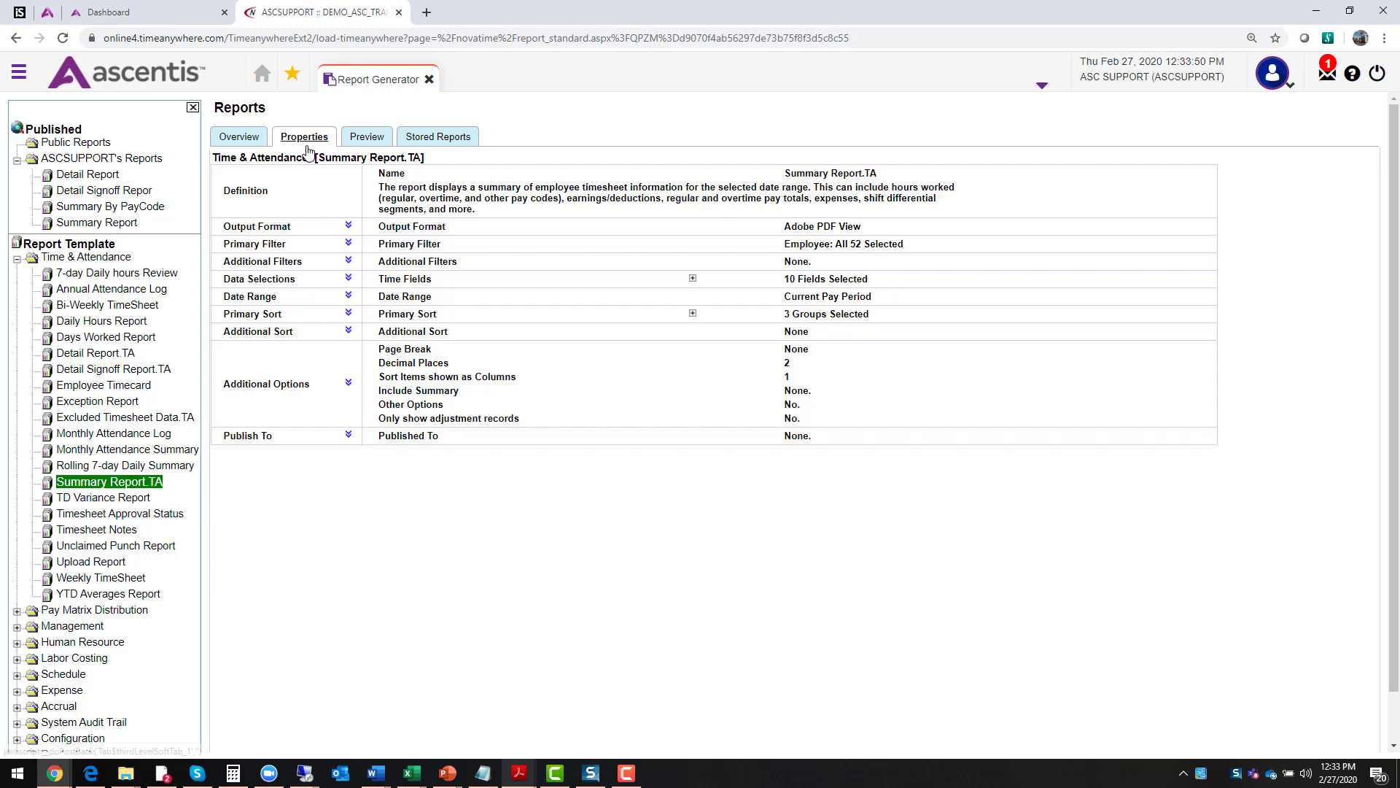
Switch Summary Report.TA to group filters and select the Active employee status
left_click(348, 228)
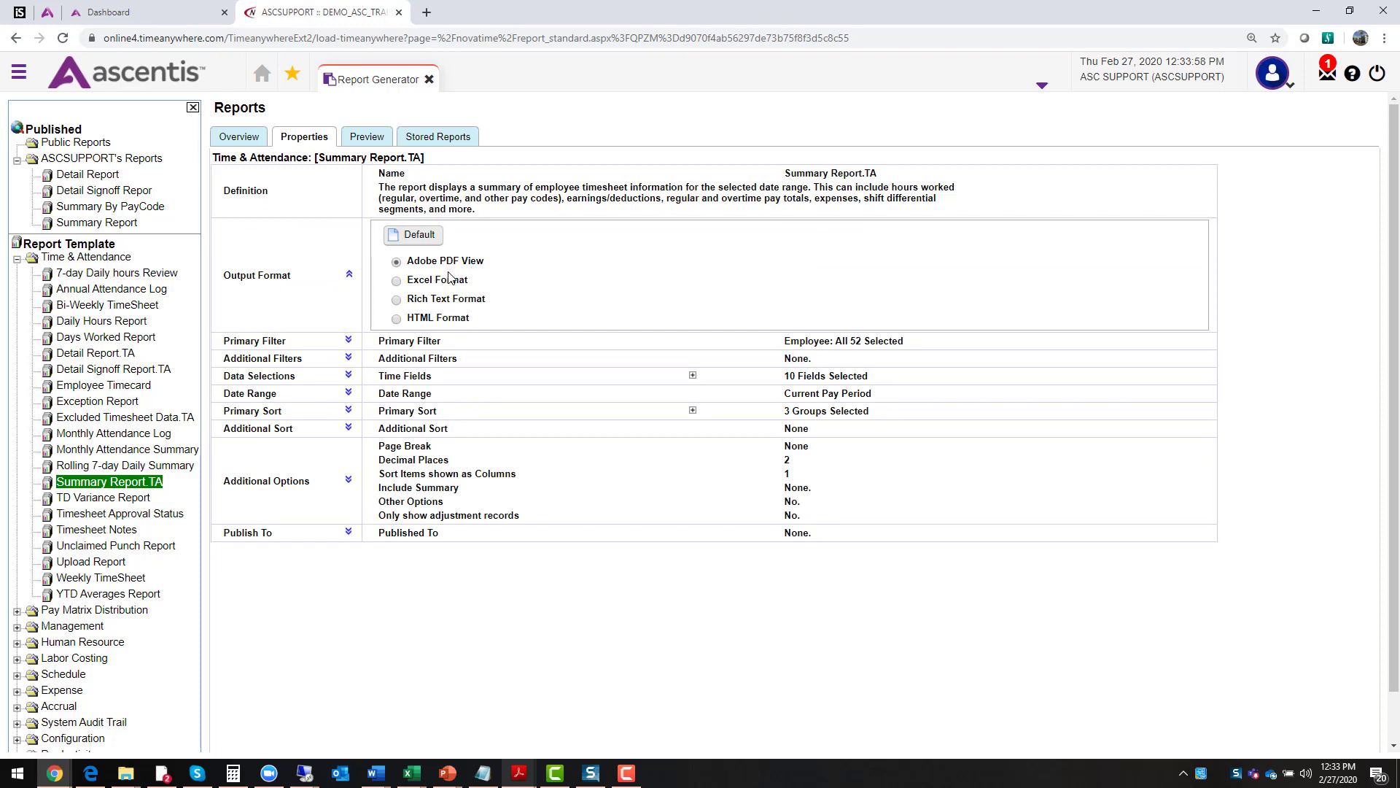
left_click(348, 340)
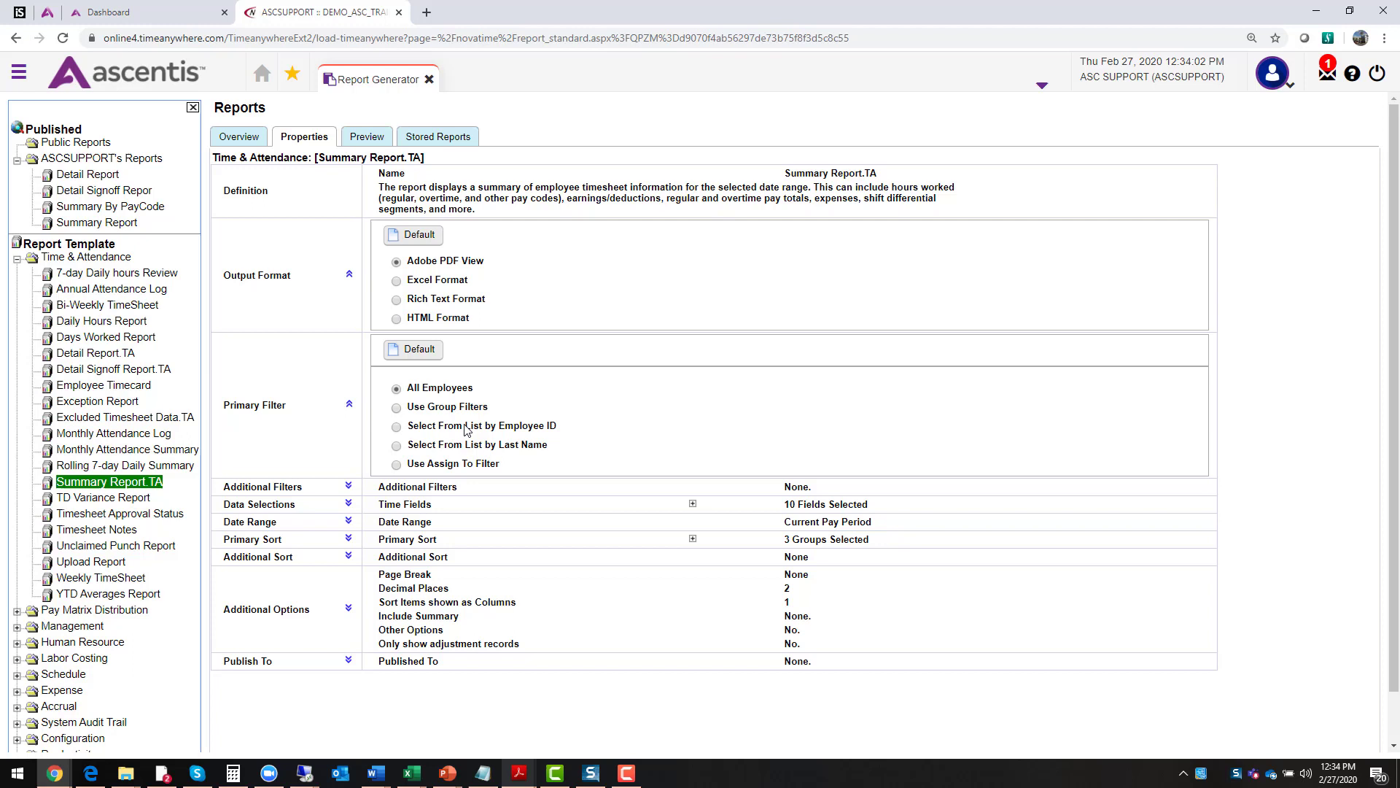
left_click(397, 409)
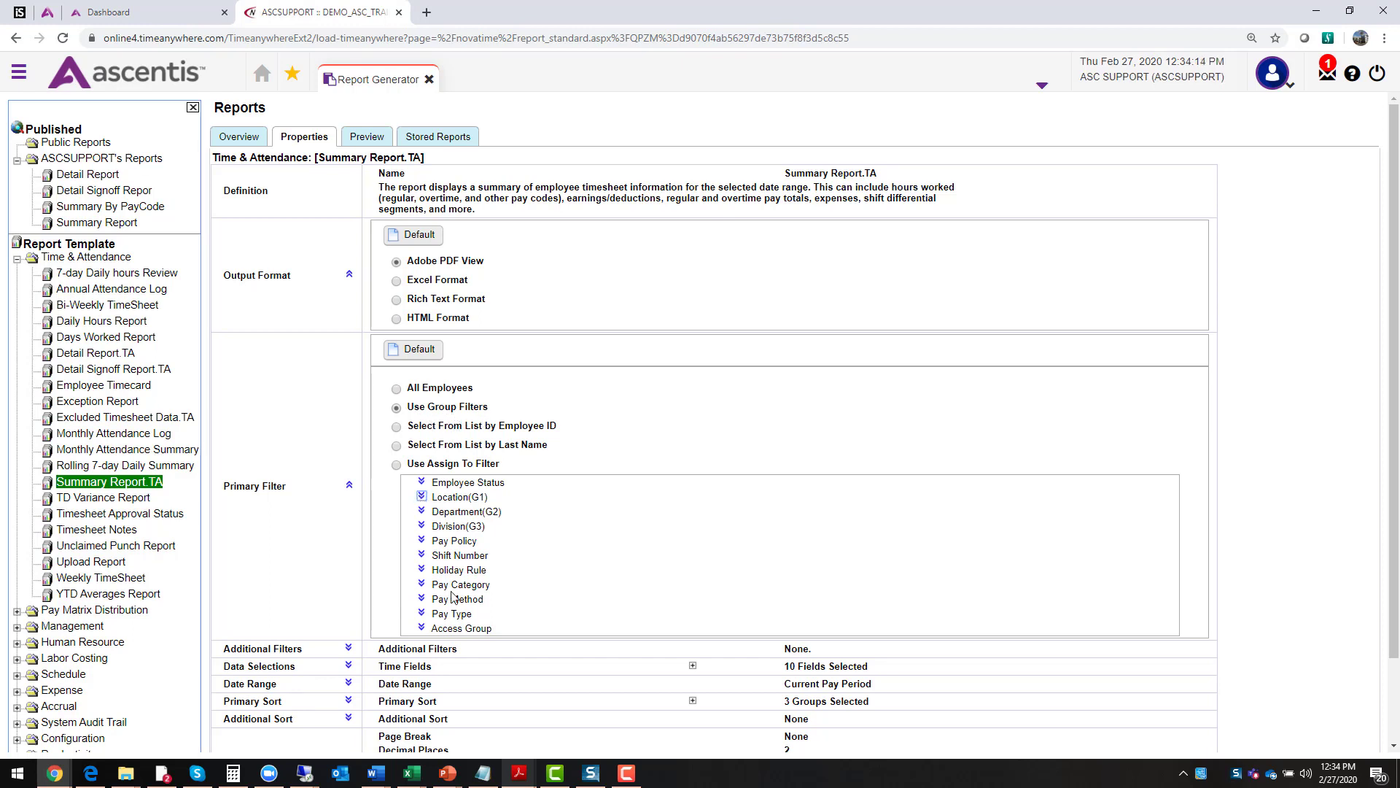
left_click(422, 496)
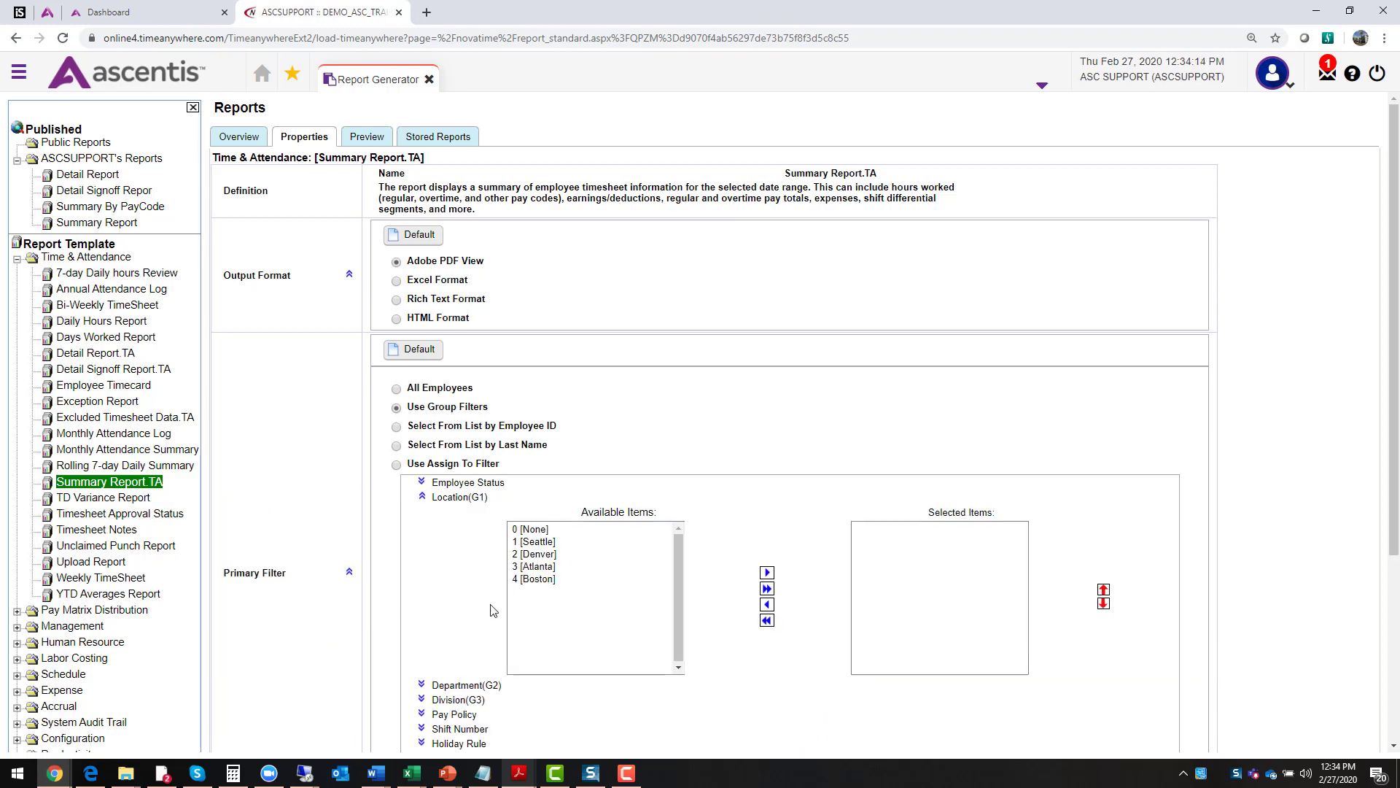
left_click(421, 496)
left_click(424, 483)
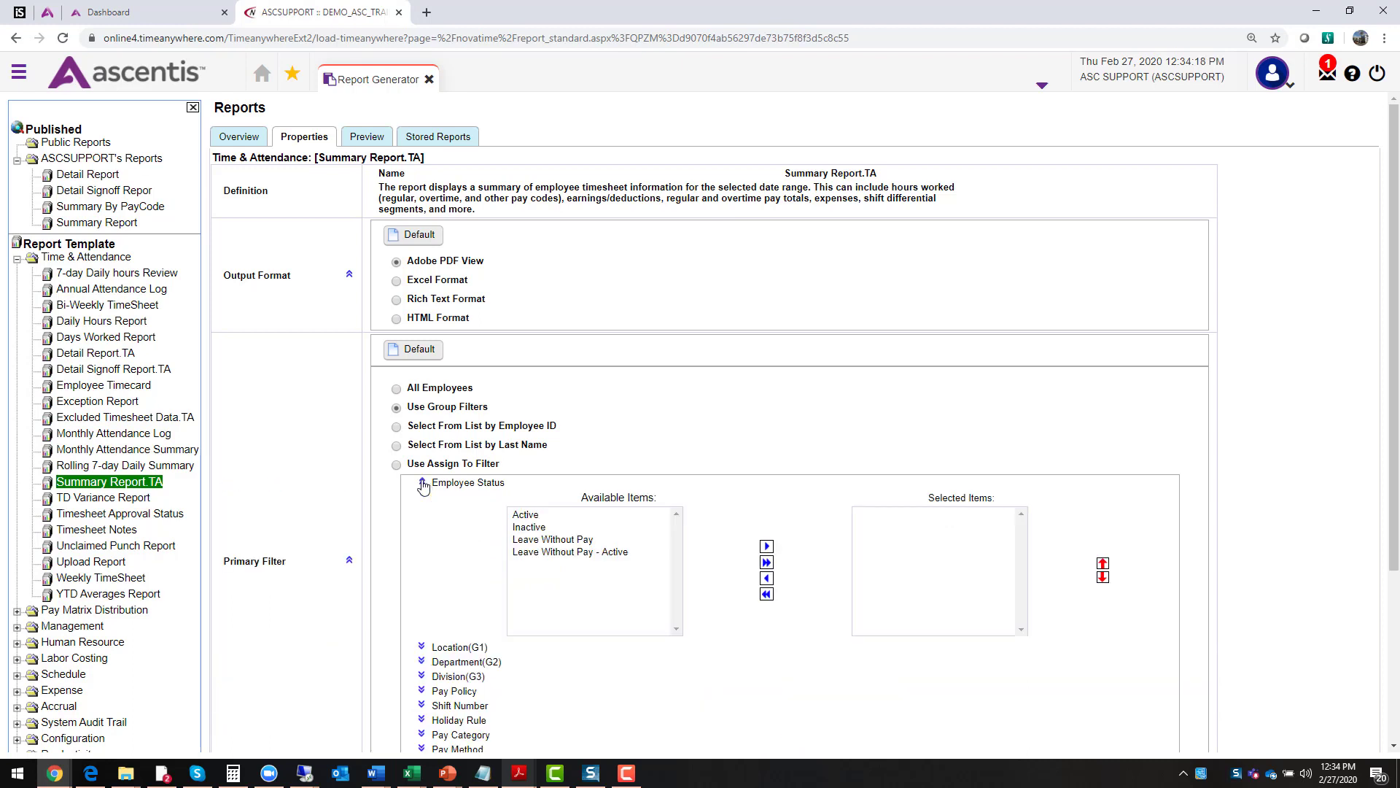
left_click(540, 515)
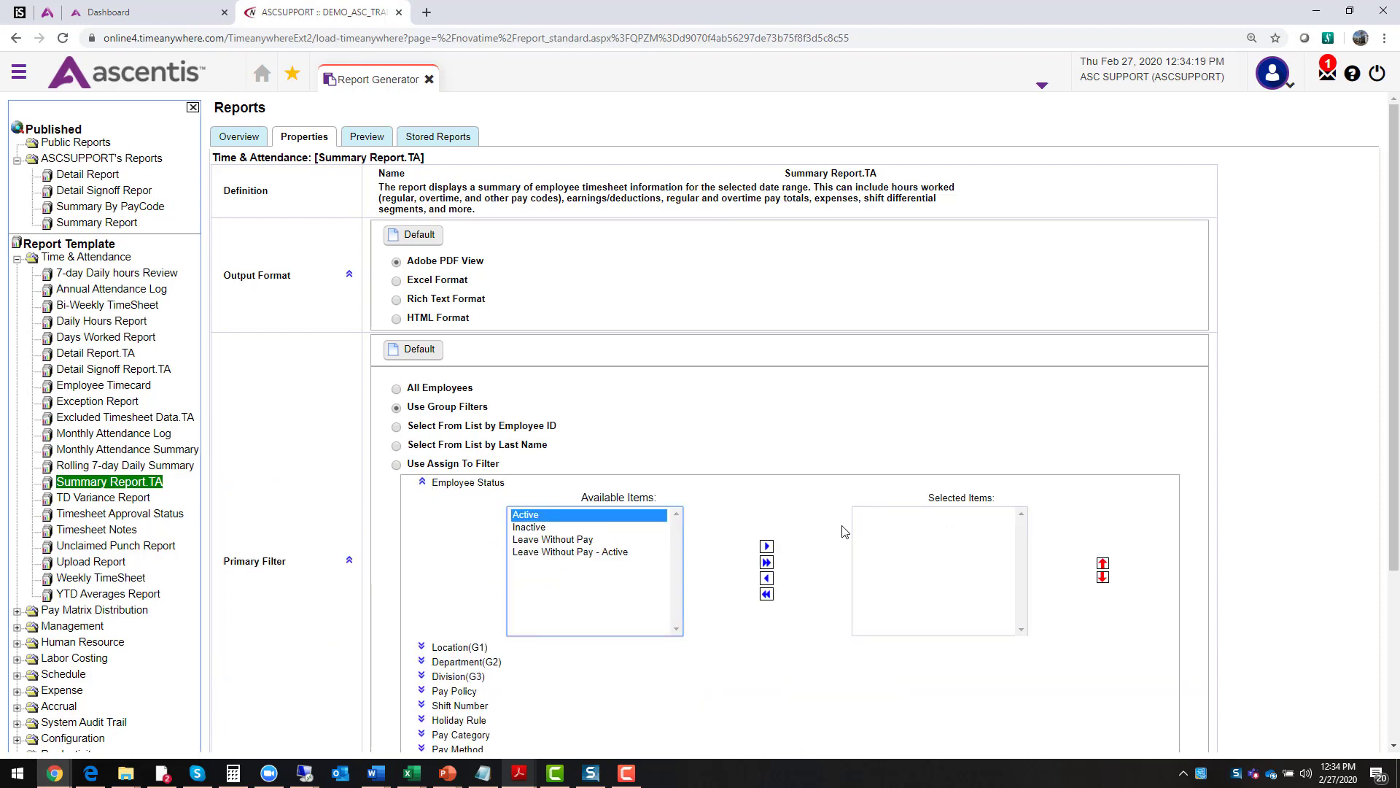
left_click(765, 546)
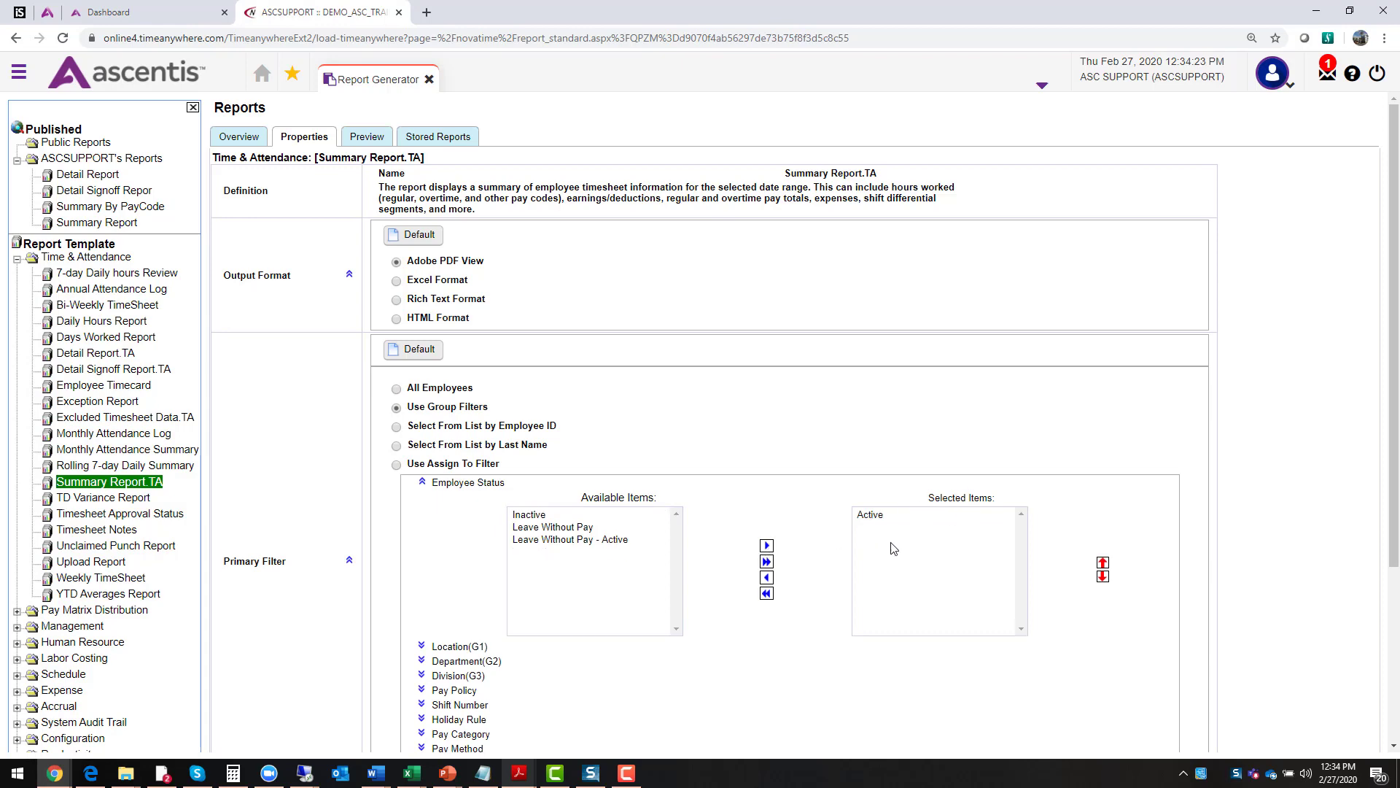
Add the 1 [Accounting/Finance] department, then revert the primary filter to All Employees
scroll(510, 561, "down", 2)
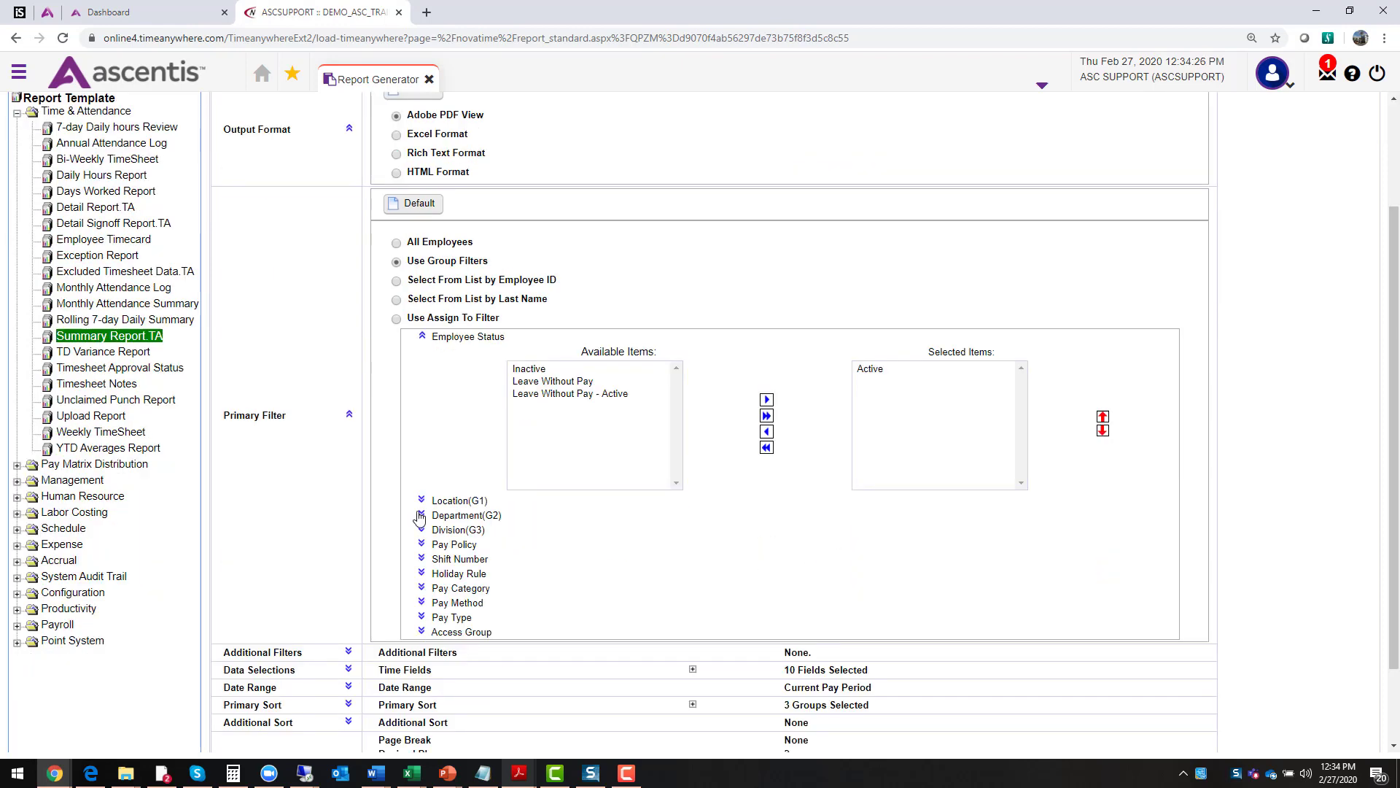
left_click(421, 516)
left_click(558, 560)
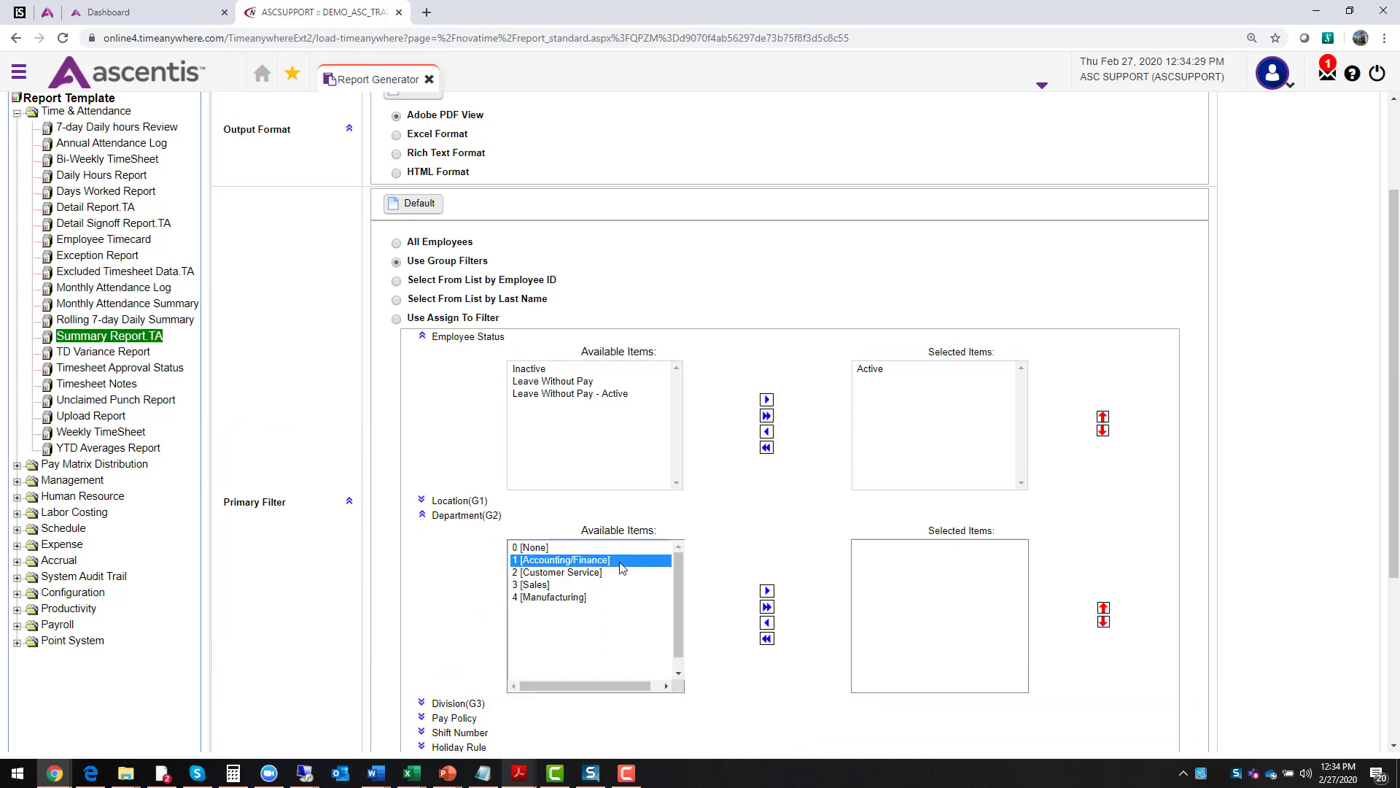
left_click(766, 590)
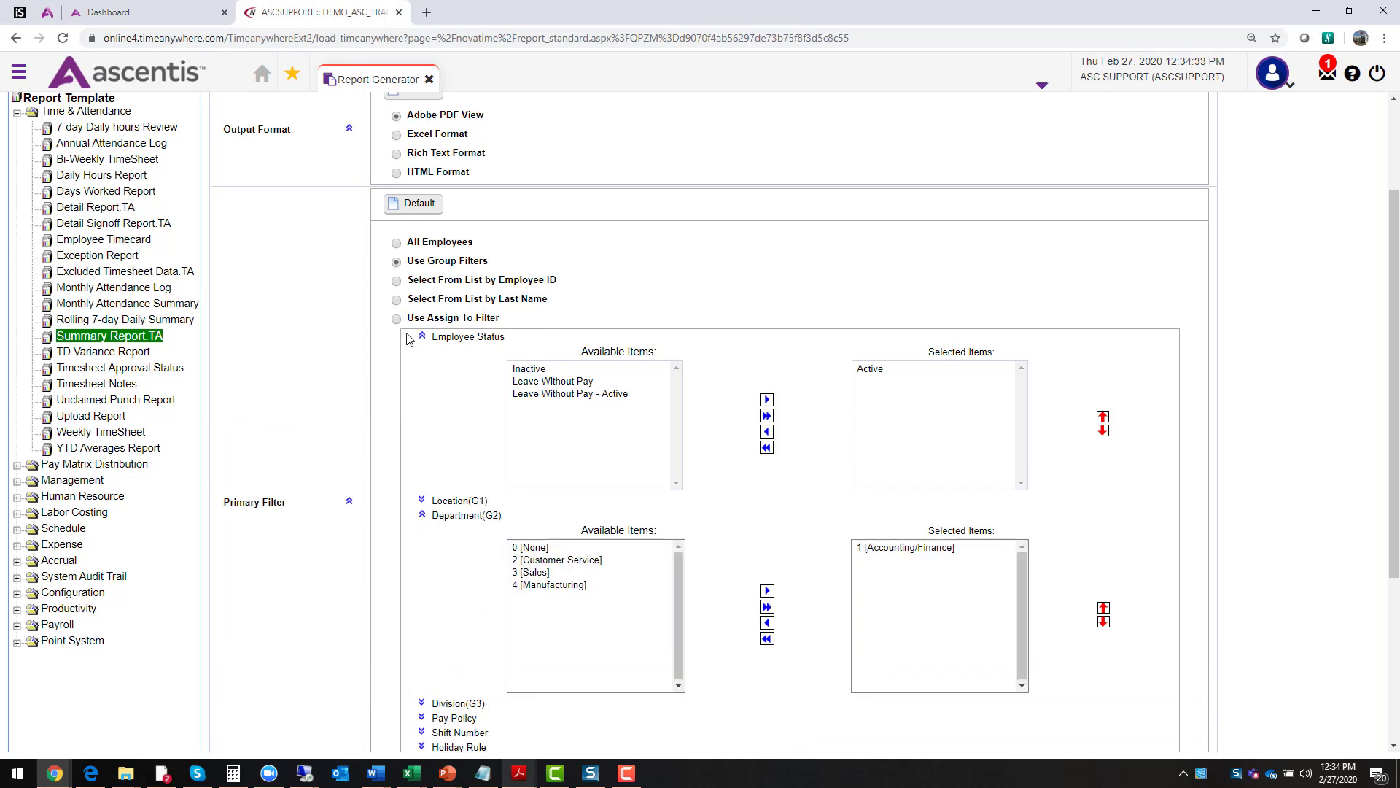
left_click(397, 243)
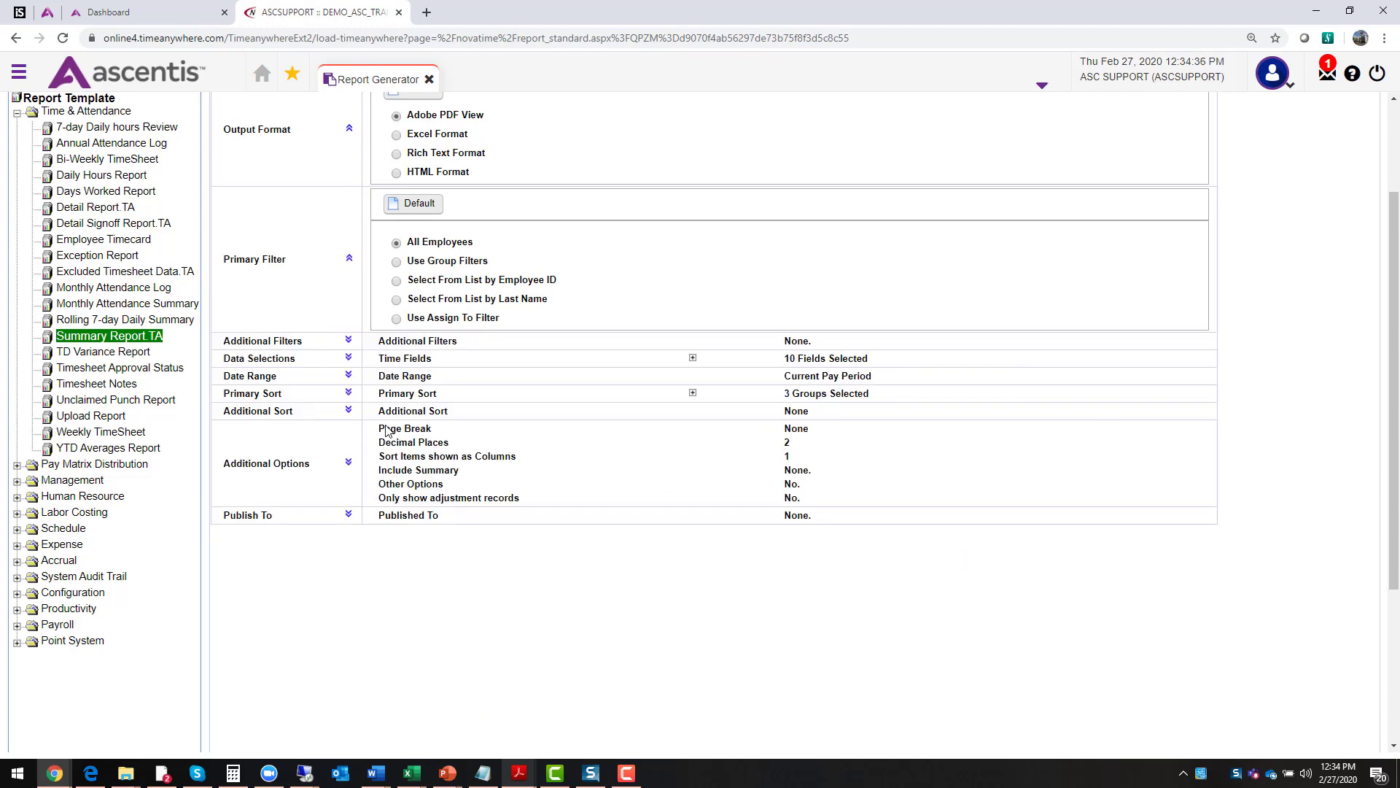
scroll(387, 428, "down", 3)
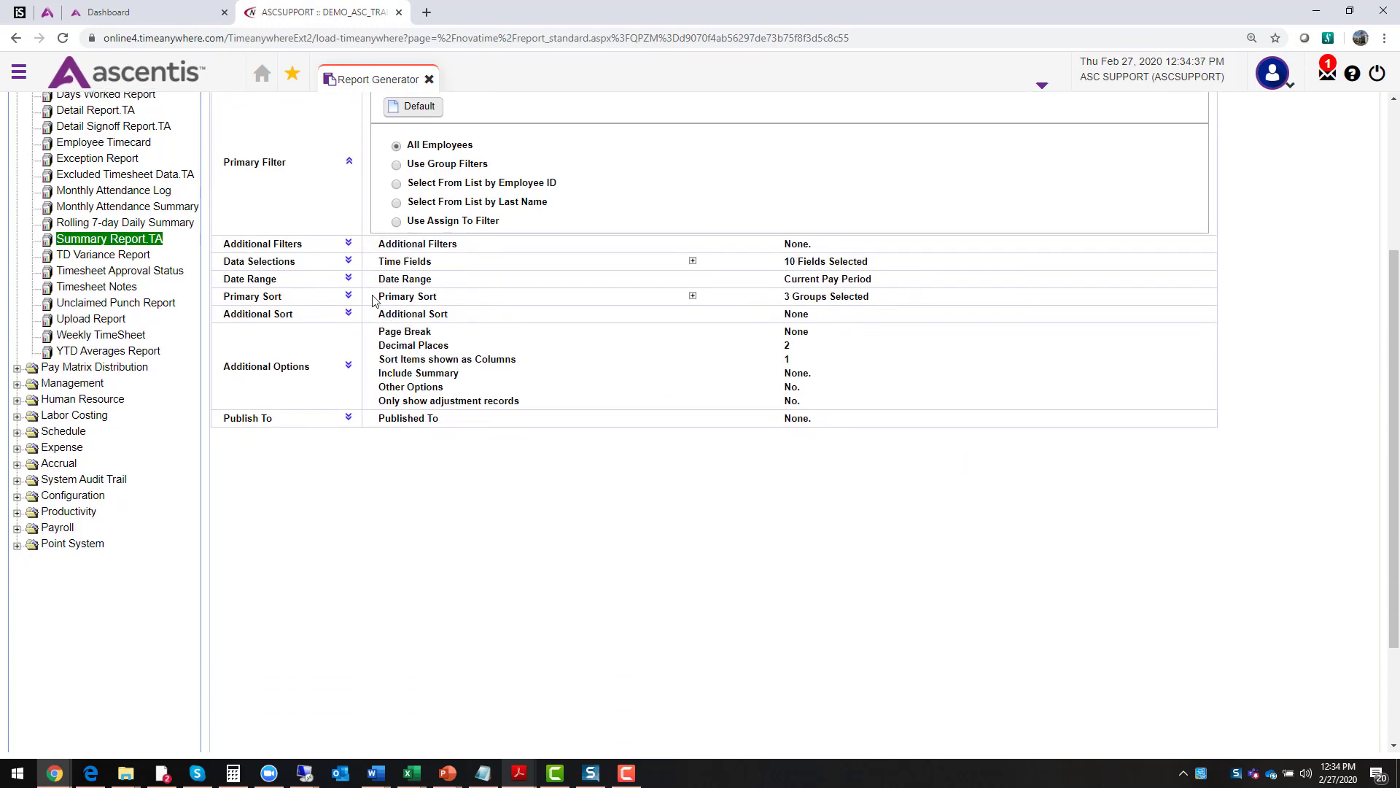
Expand Additional Filters, add the 4[Jury] paycode, then remove it, leaving 0 selected
left_click(348, 243)
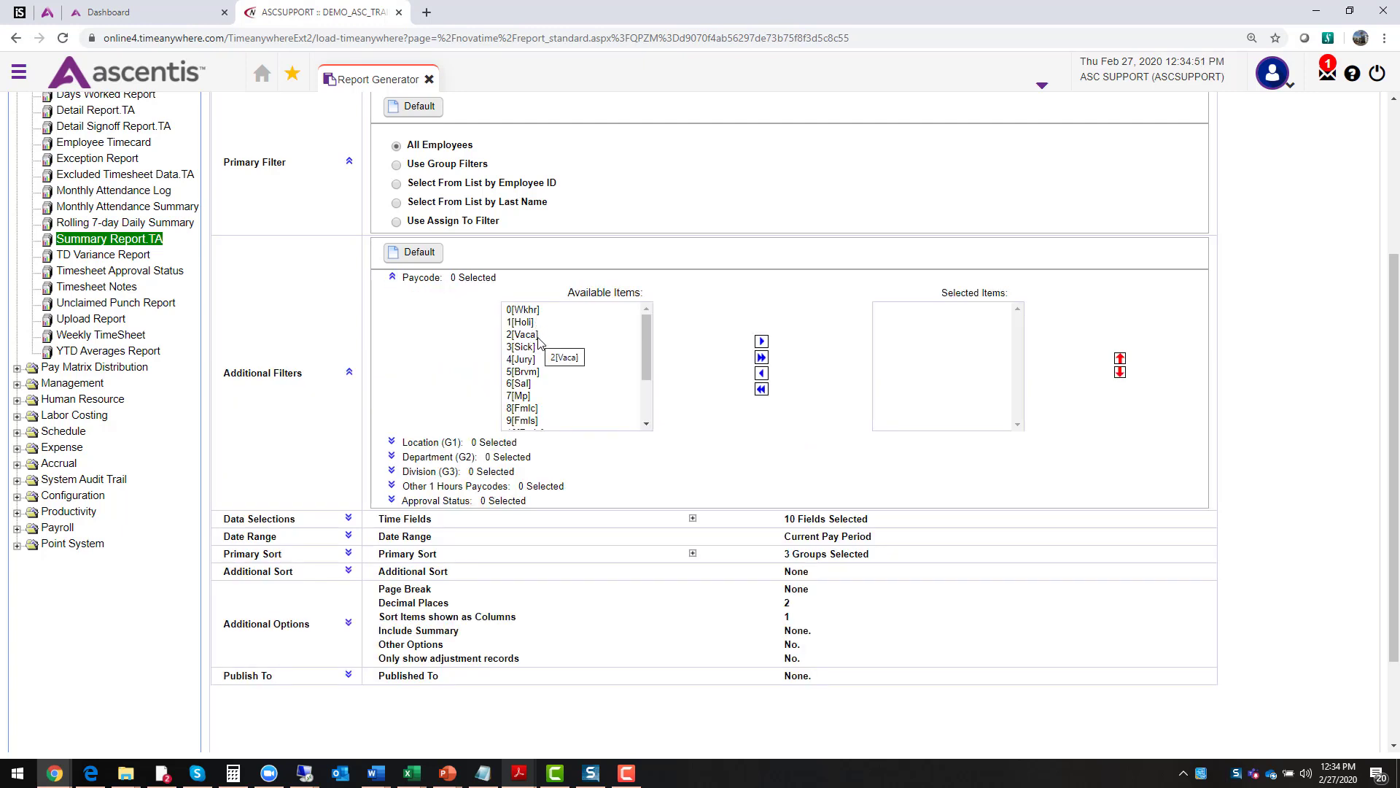
left_click(530, 360)
left_click(762, 341)
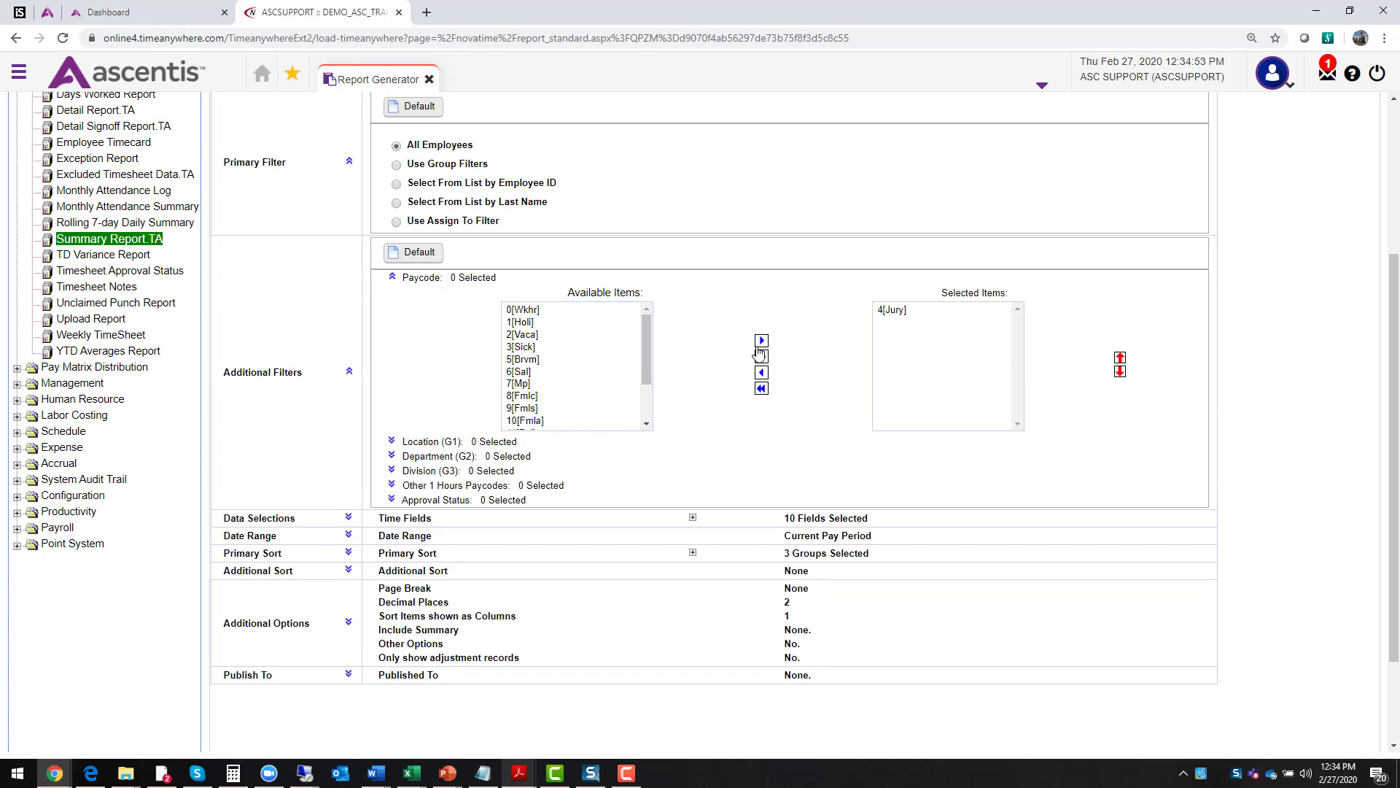
left_click(550, 359)
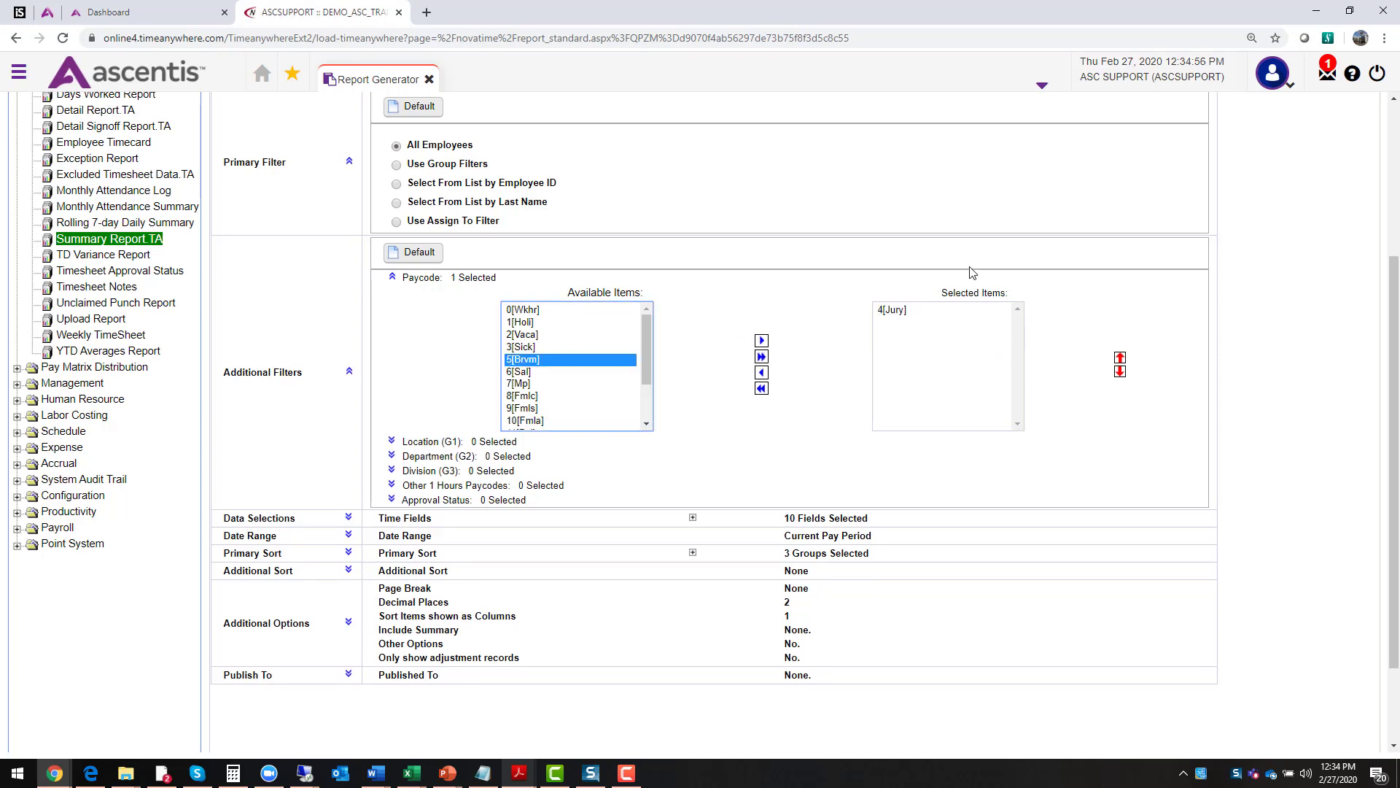
double_click(891, 310)
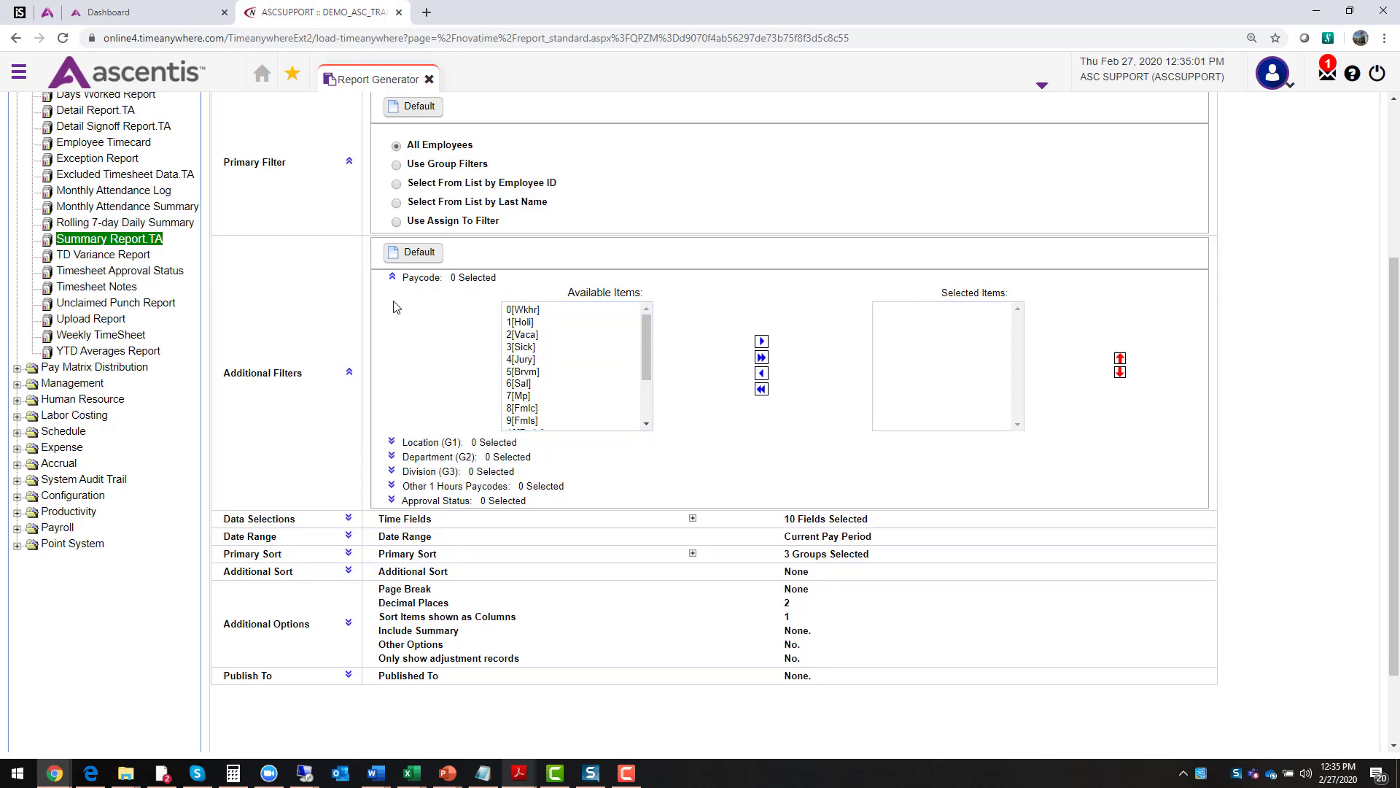
Add Shift Number to the data fields and move it up three places in the column order
left_click(348, 519)
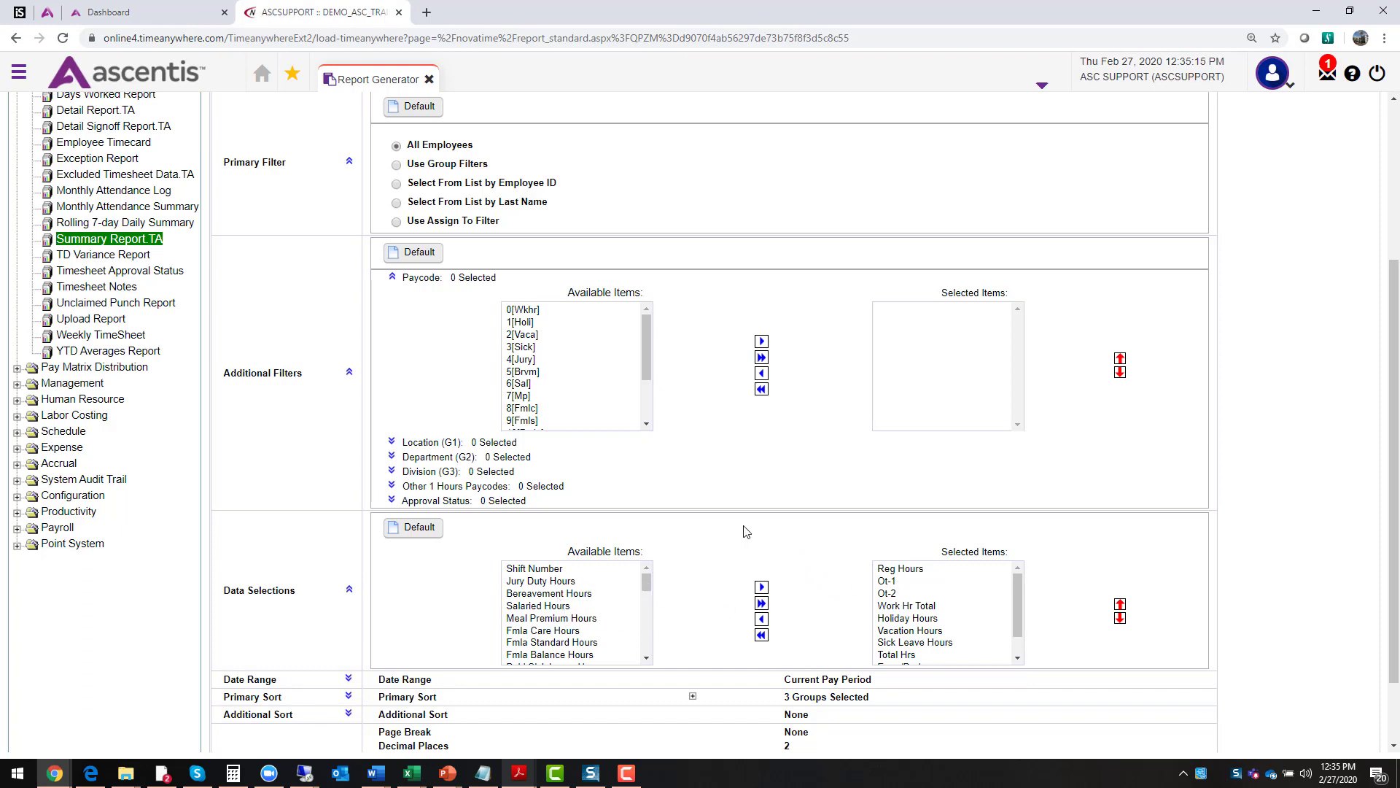
left_click(569, 569)
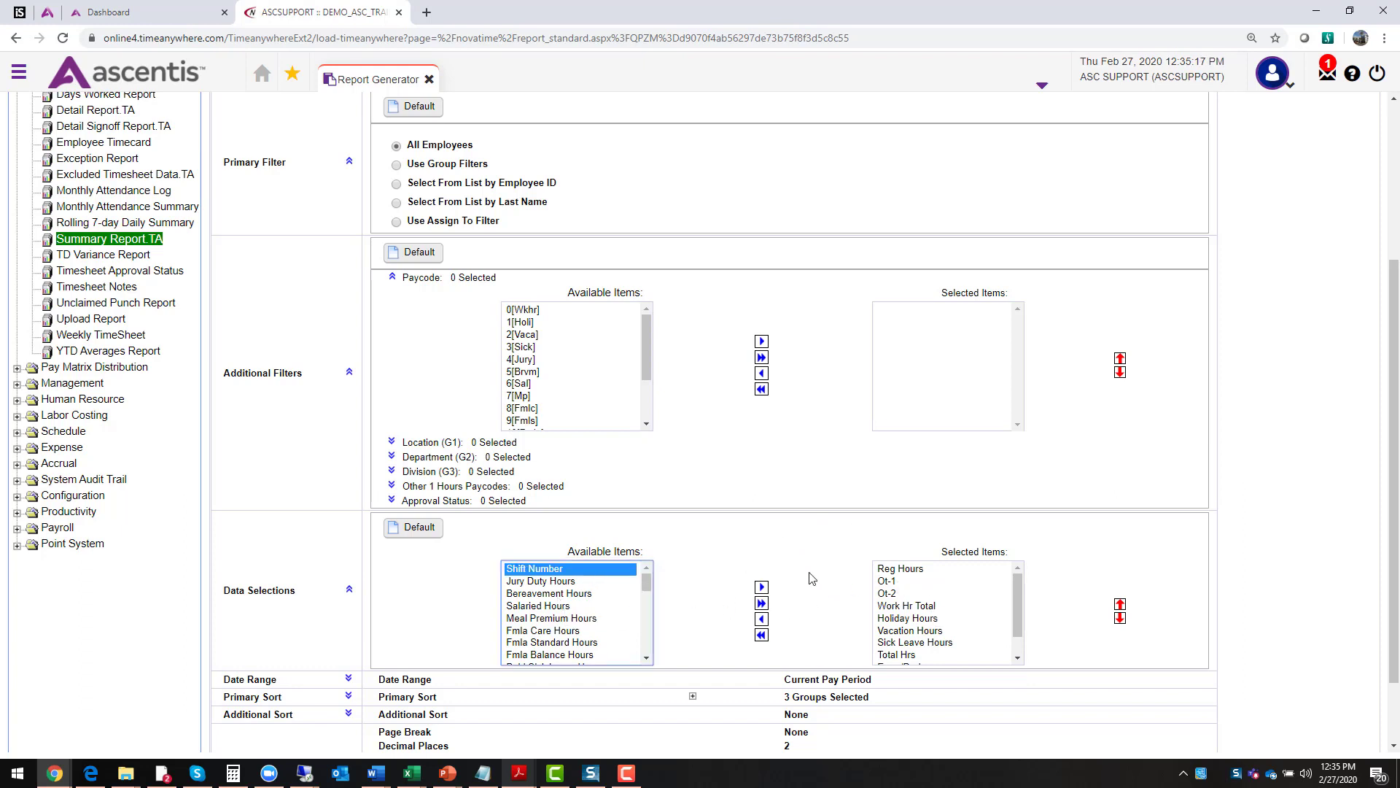
left_click(762, 587)
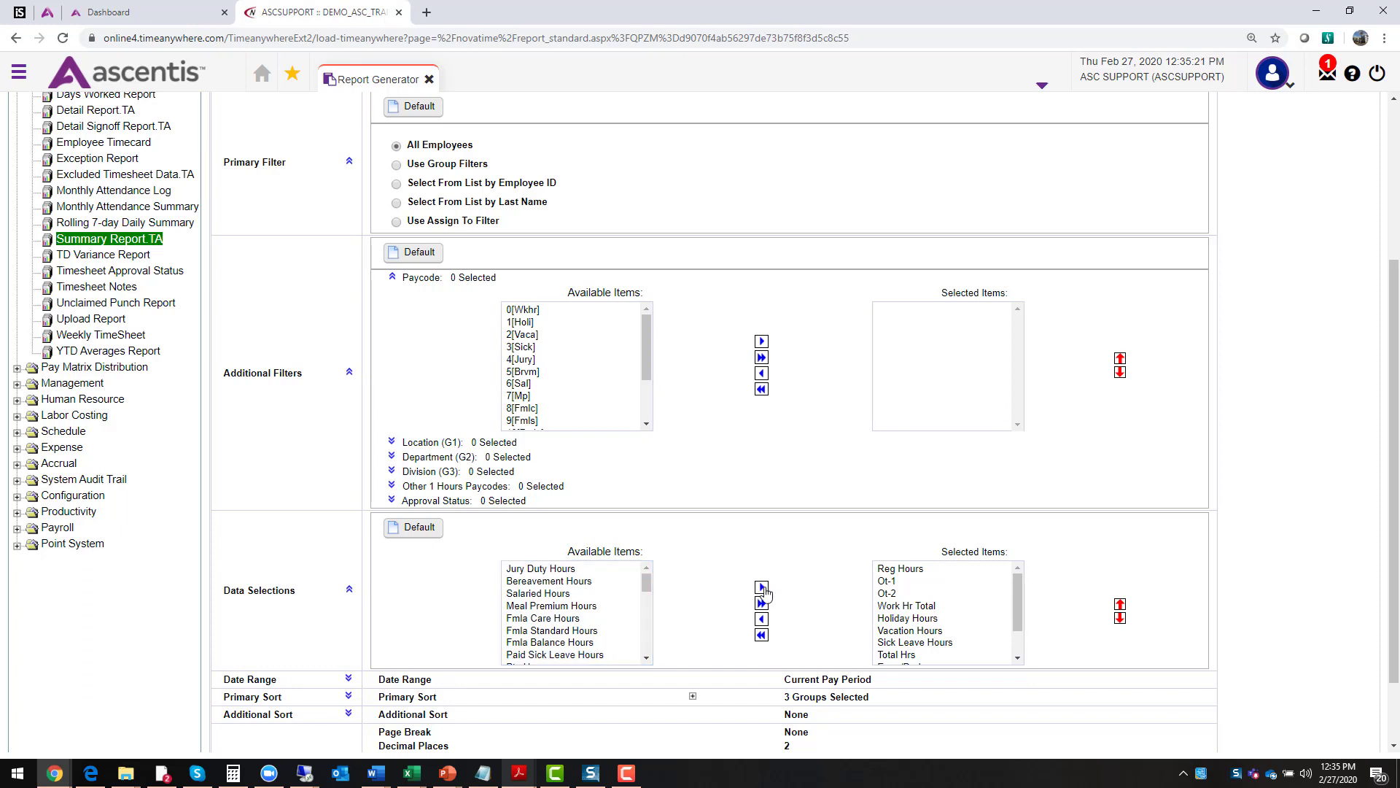
left_click_drag(1012, 605, 1015, 635)
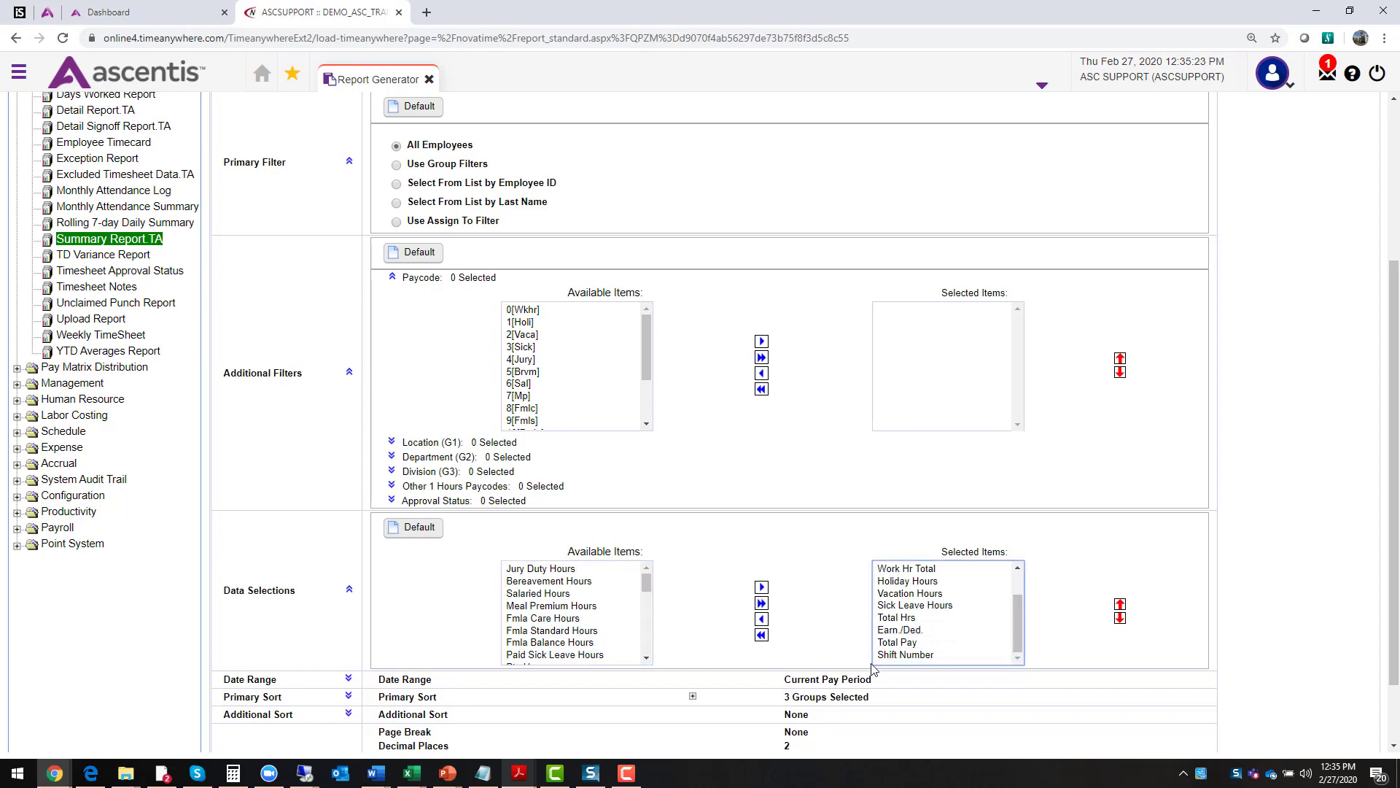
left_click(921, 655)
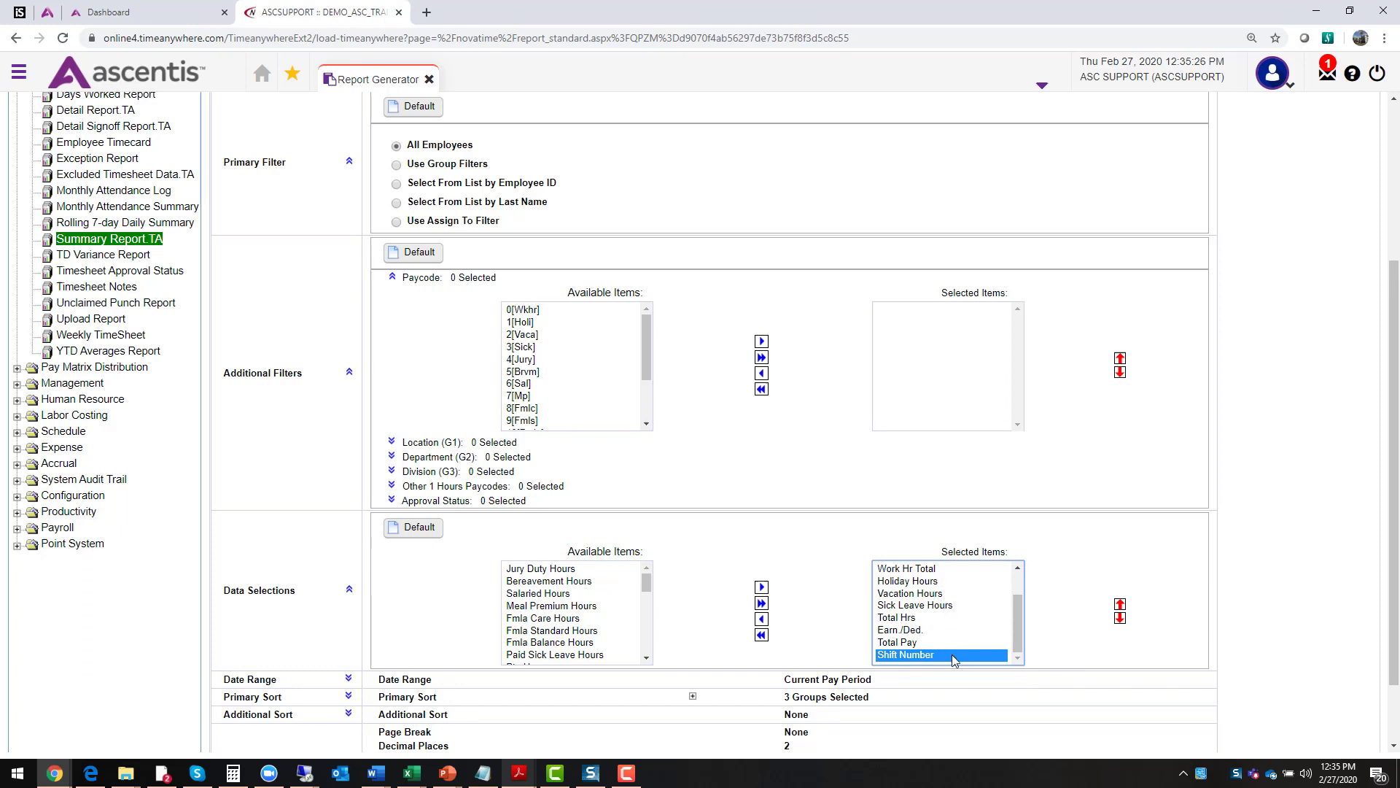
left_click(1120, 604)
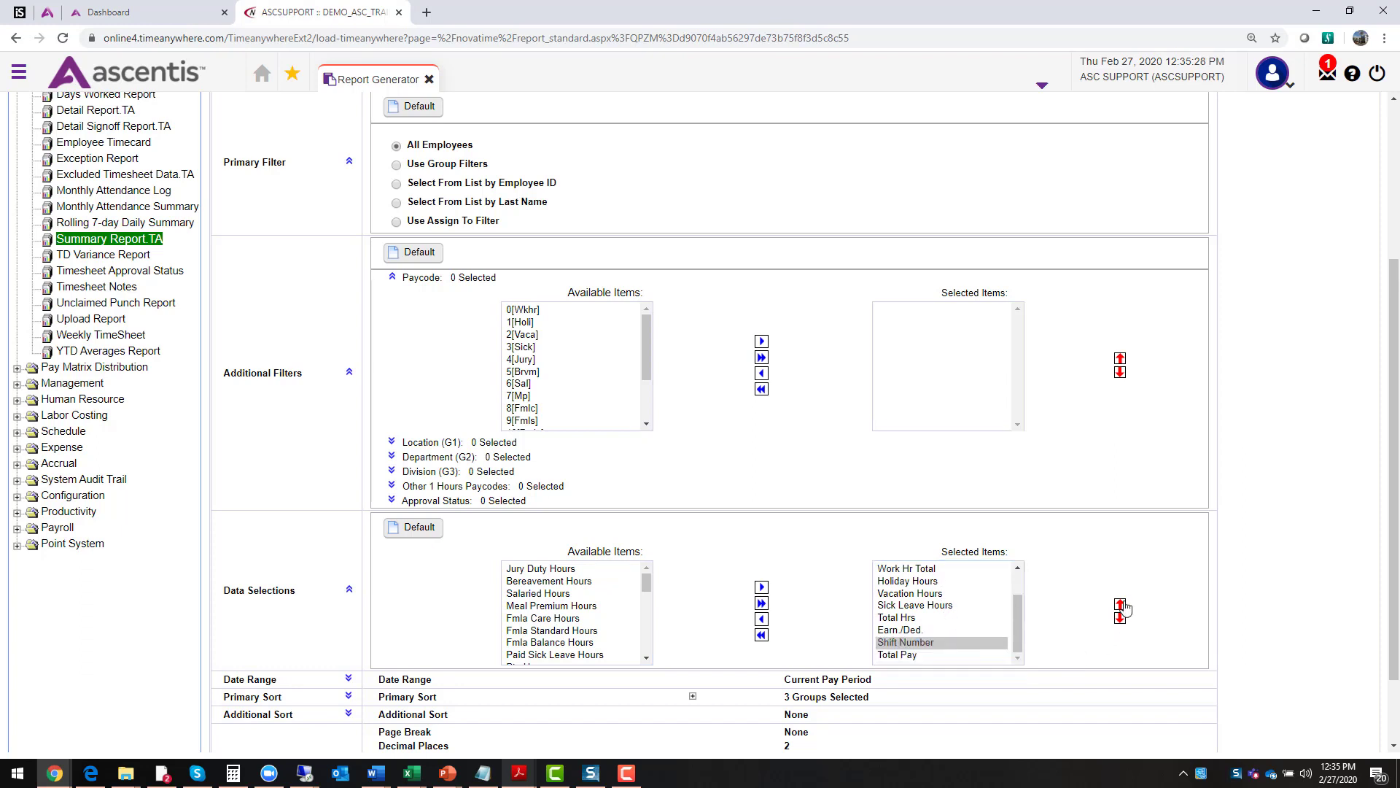
left_click(1120, 604)
left_click(1120, 604)
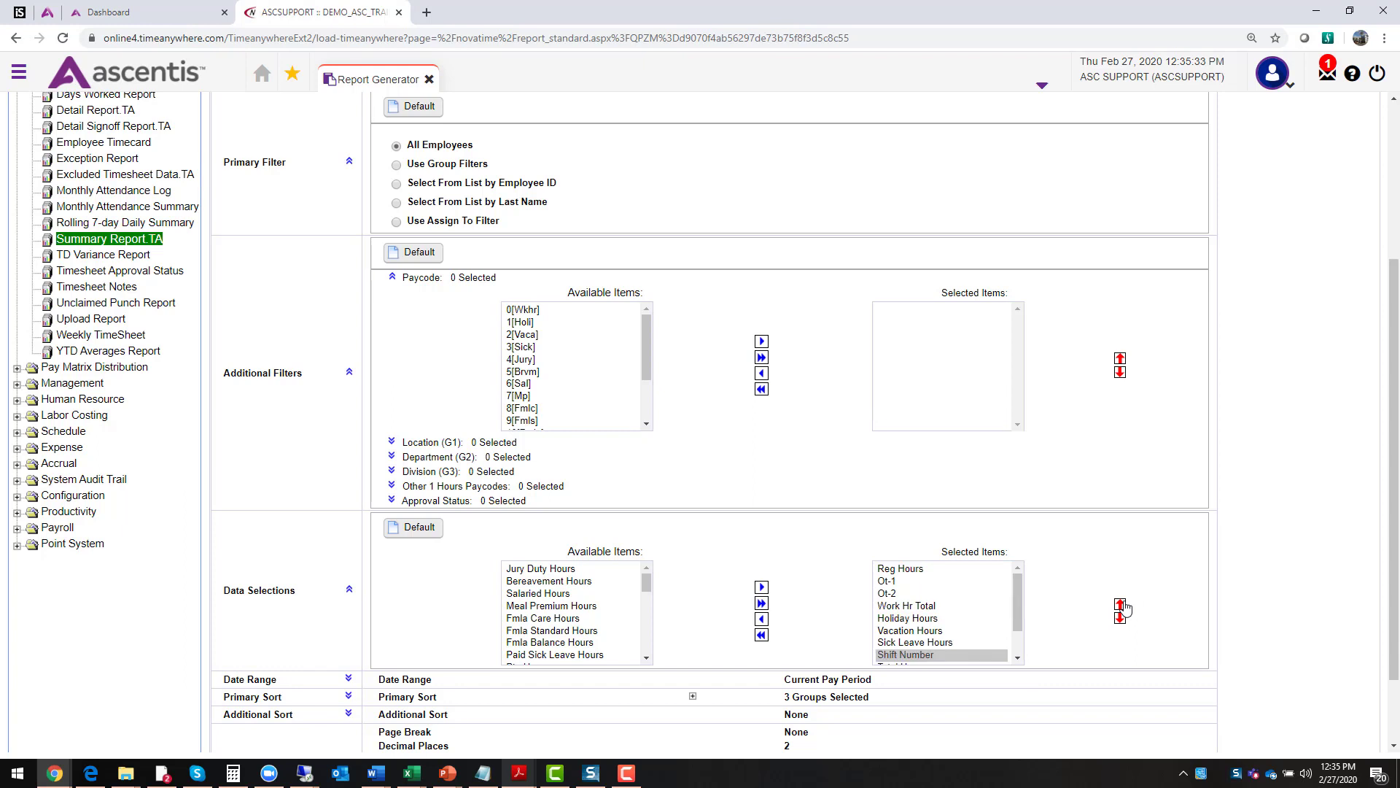
left_click(901, 657)
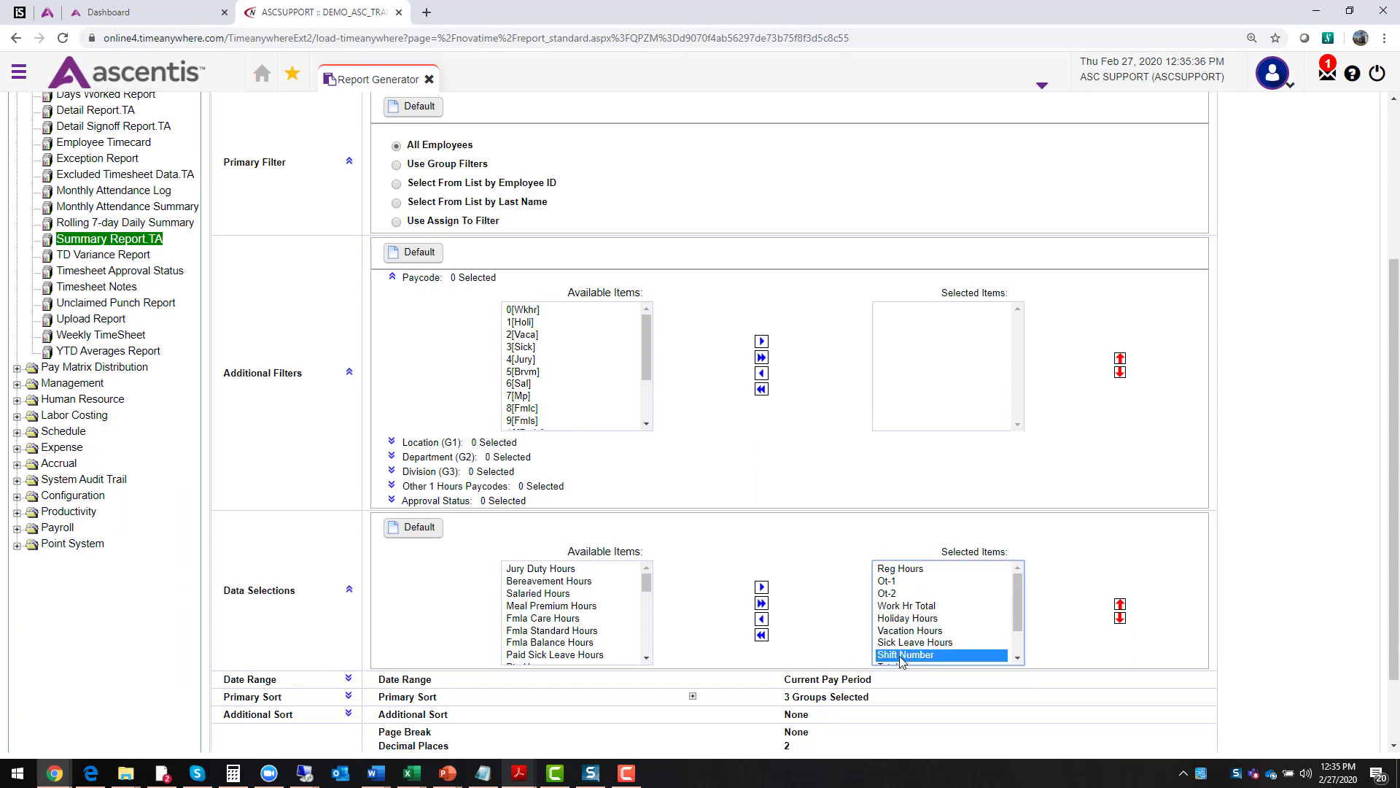
Remove Shift Number, Work Hr Total and Total Pay, leaving seven columns through Total Hrs
left_click(762, 619)
left_click(762, 619)
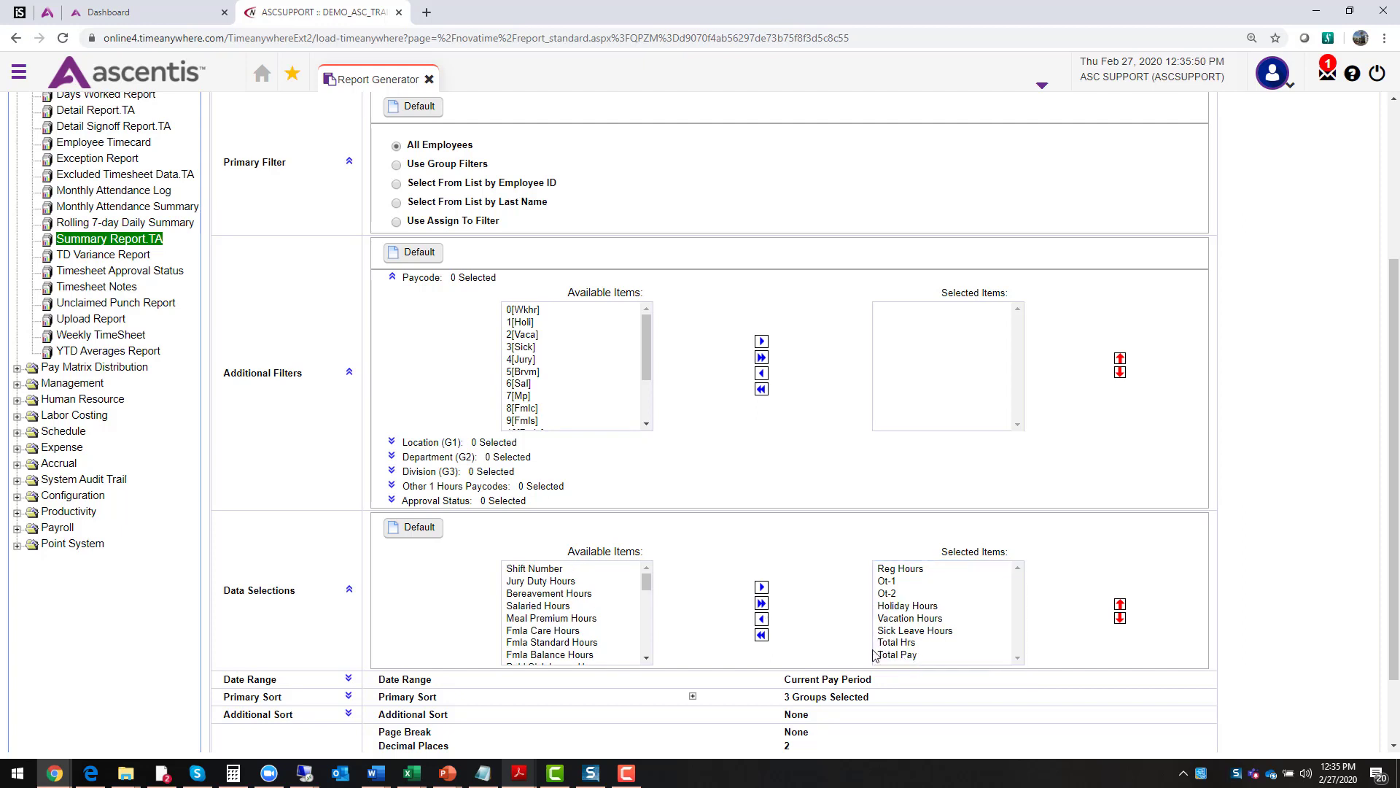
left_click(762, 619)
left_click(888, 583)
left_click(890, 595)
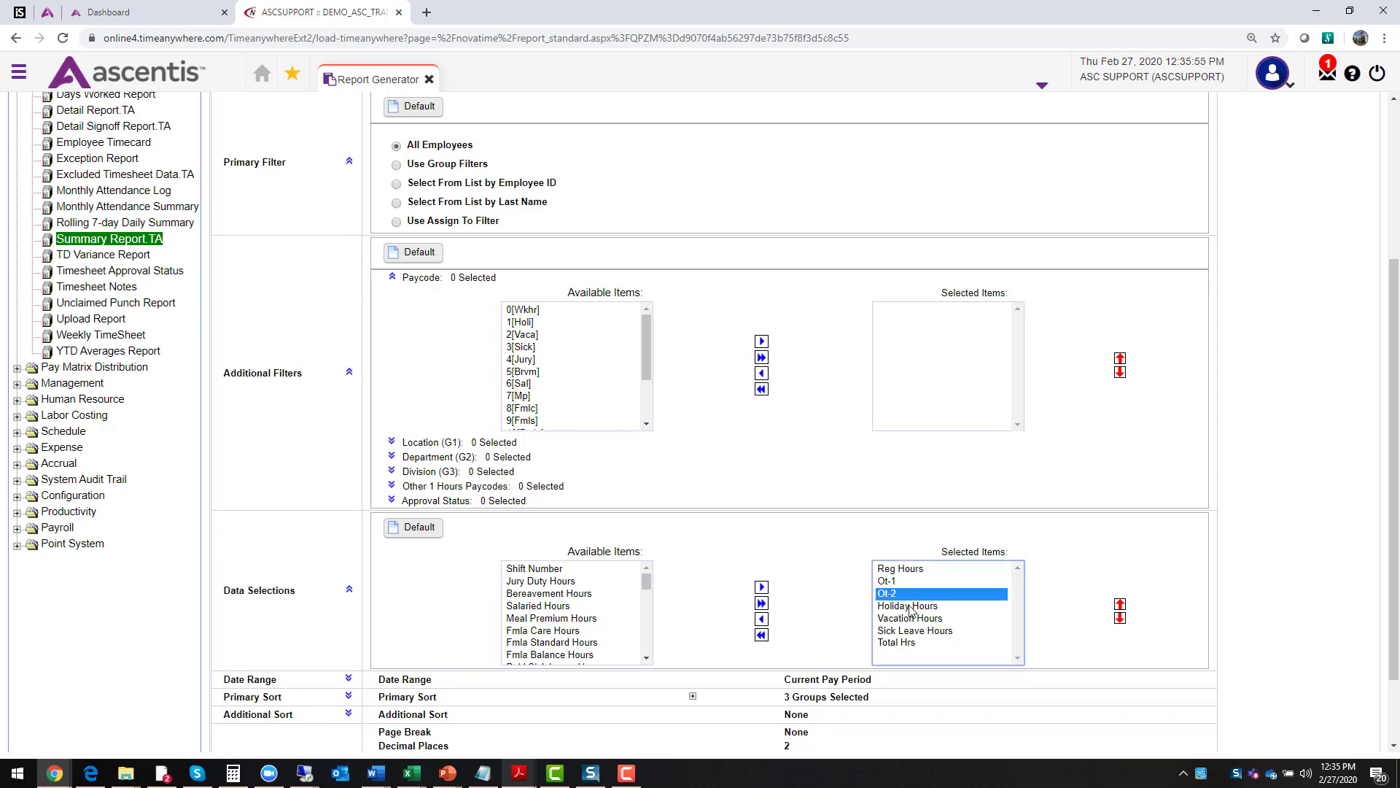
left_click(913, 608)
left_click(915, 620)
left_click(914, 632)
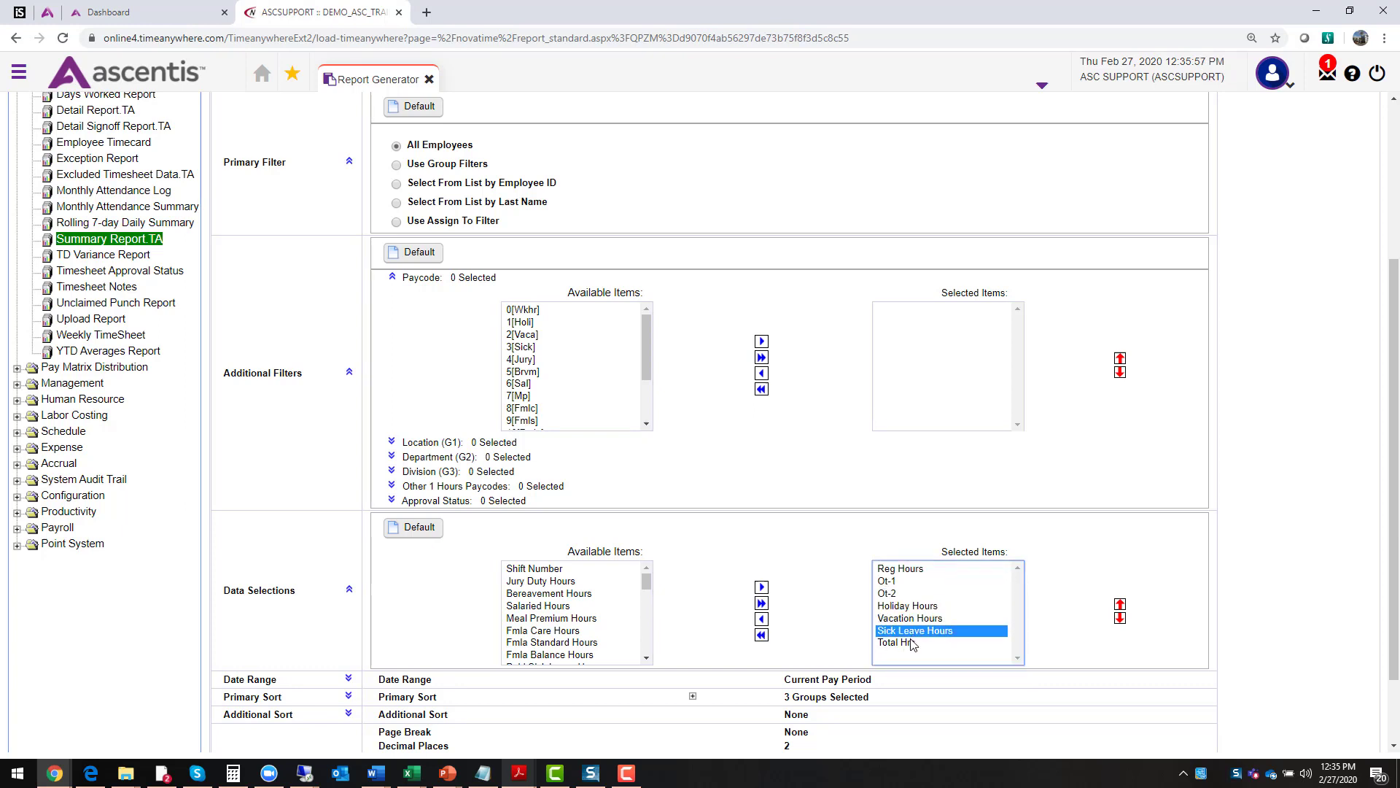
left_click(913, 643)
Change the date range from custom 02/01/2019–04/30/2019 to Current Pay Period
scroll(350, 589, "down", 2)
left_click(349, 587)
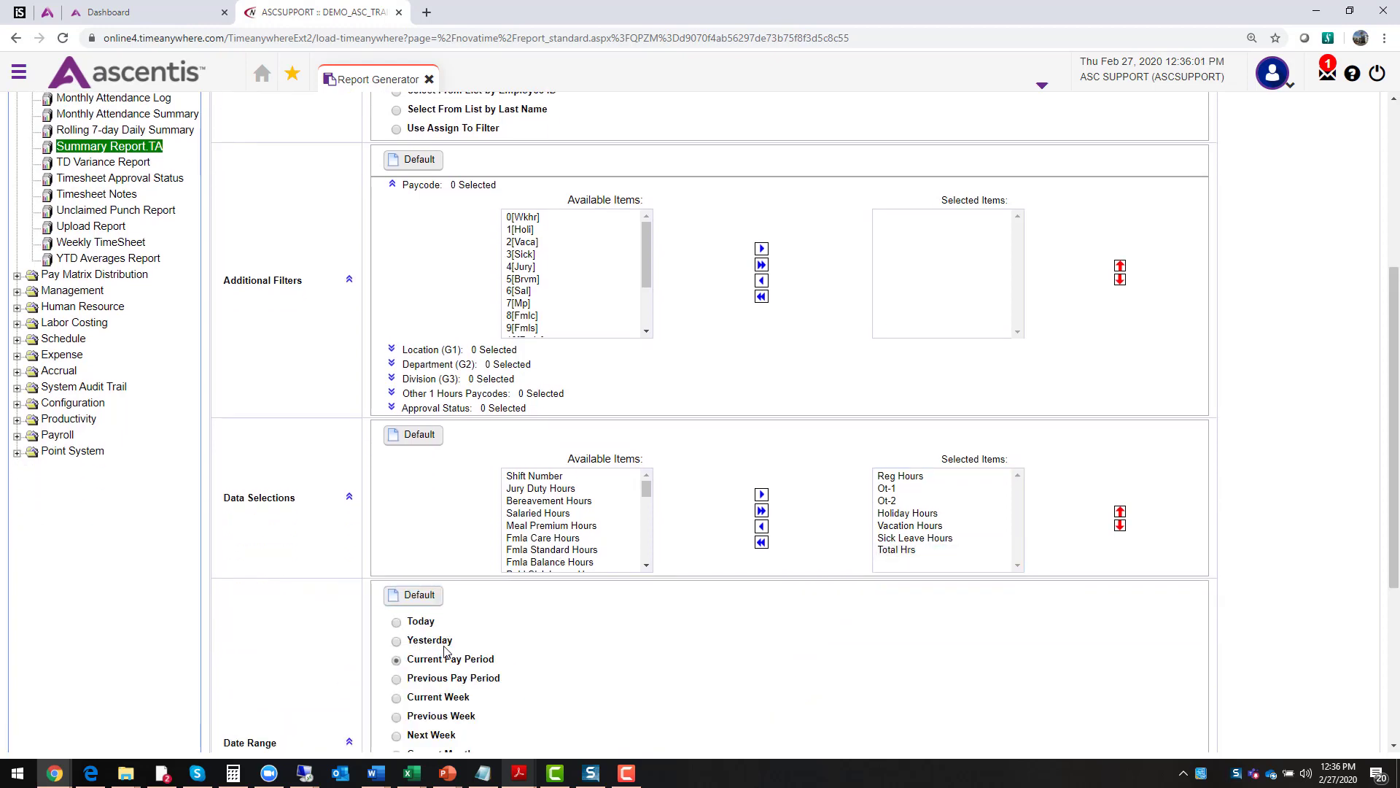
scroll(447, 651, "down", 2)
scroll(448, 651, "down", 3)
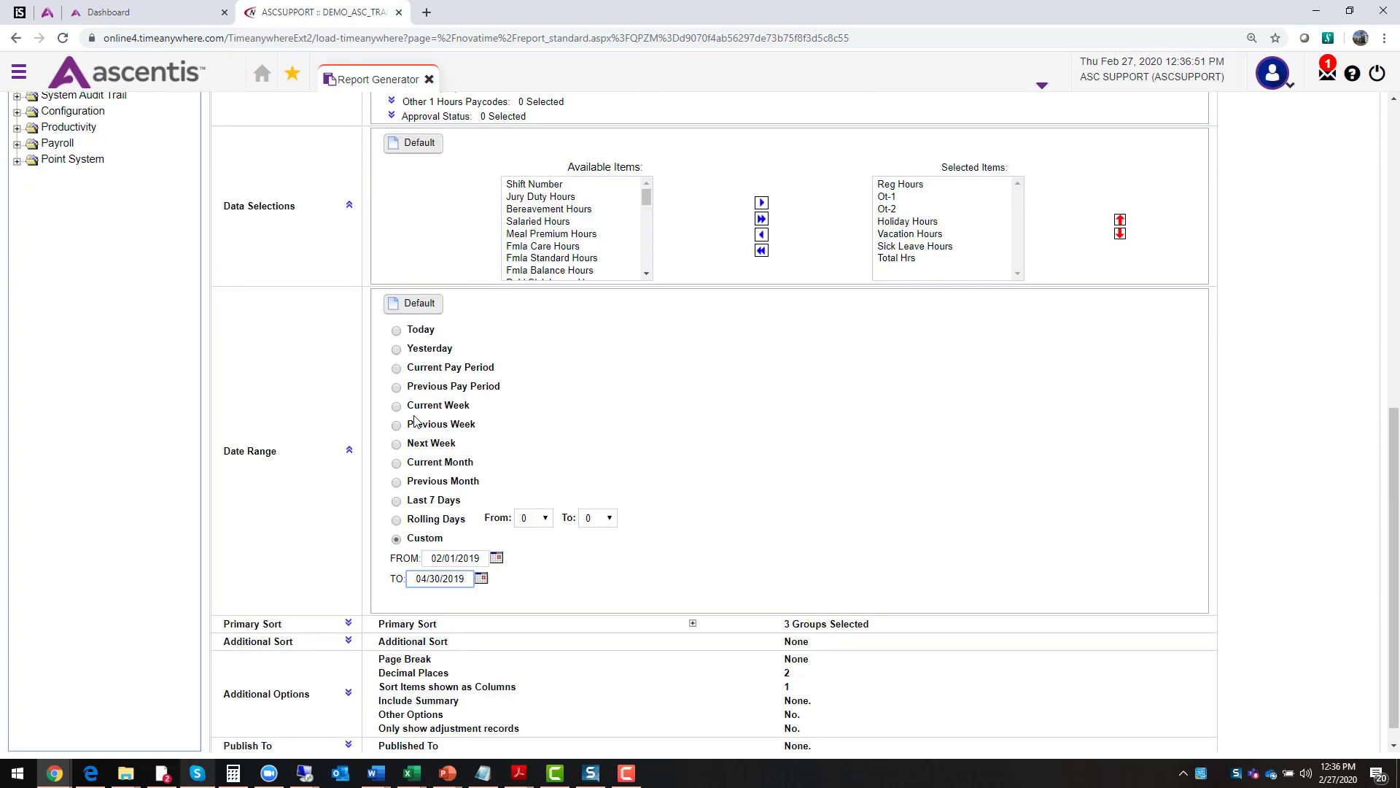
left_click(396, 369)
scroll(352, 605, "down", 1)
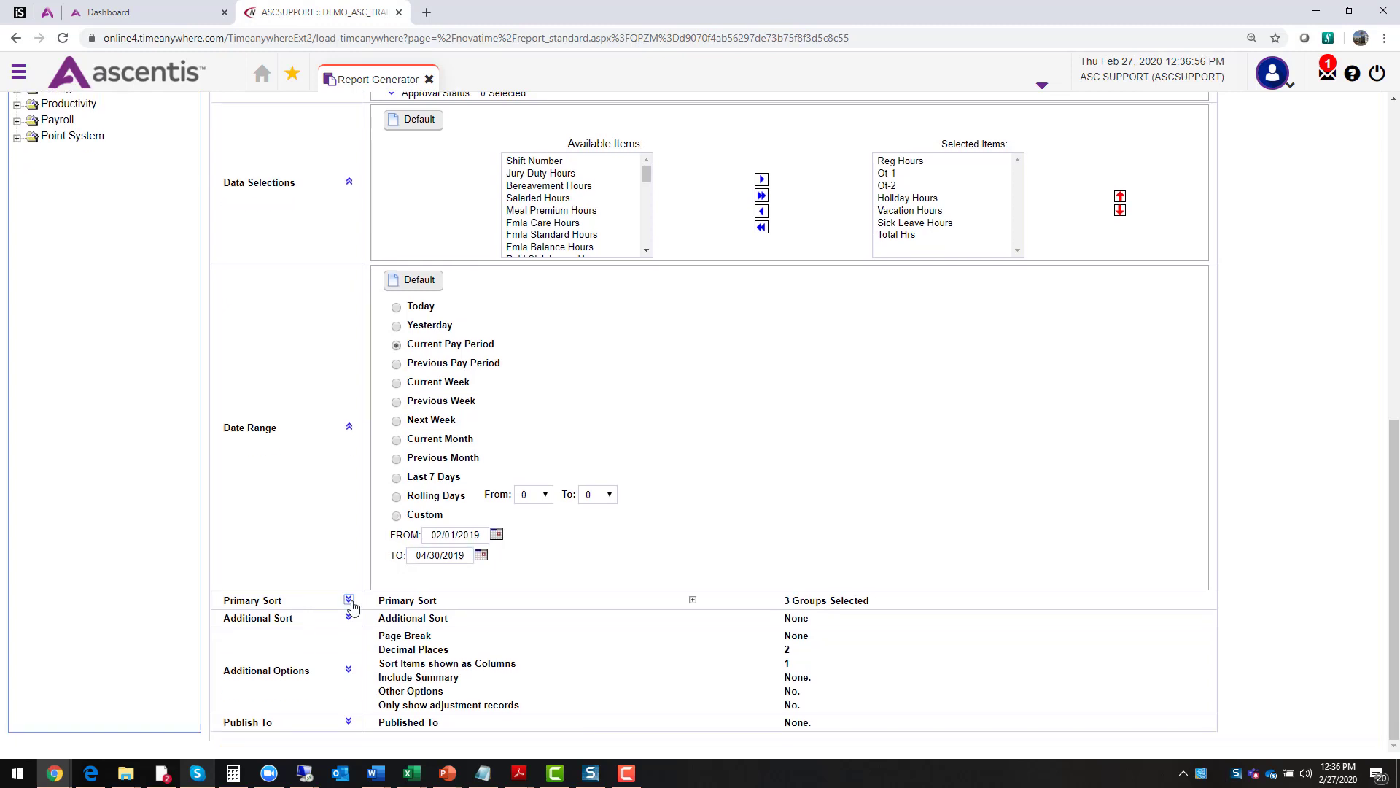
Remove Department(G2) from the primary sort, keeping Location(G1) and Employee
left_click(348, 600)
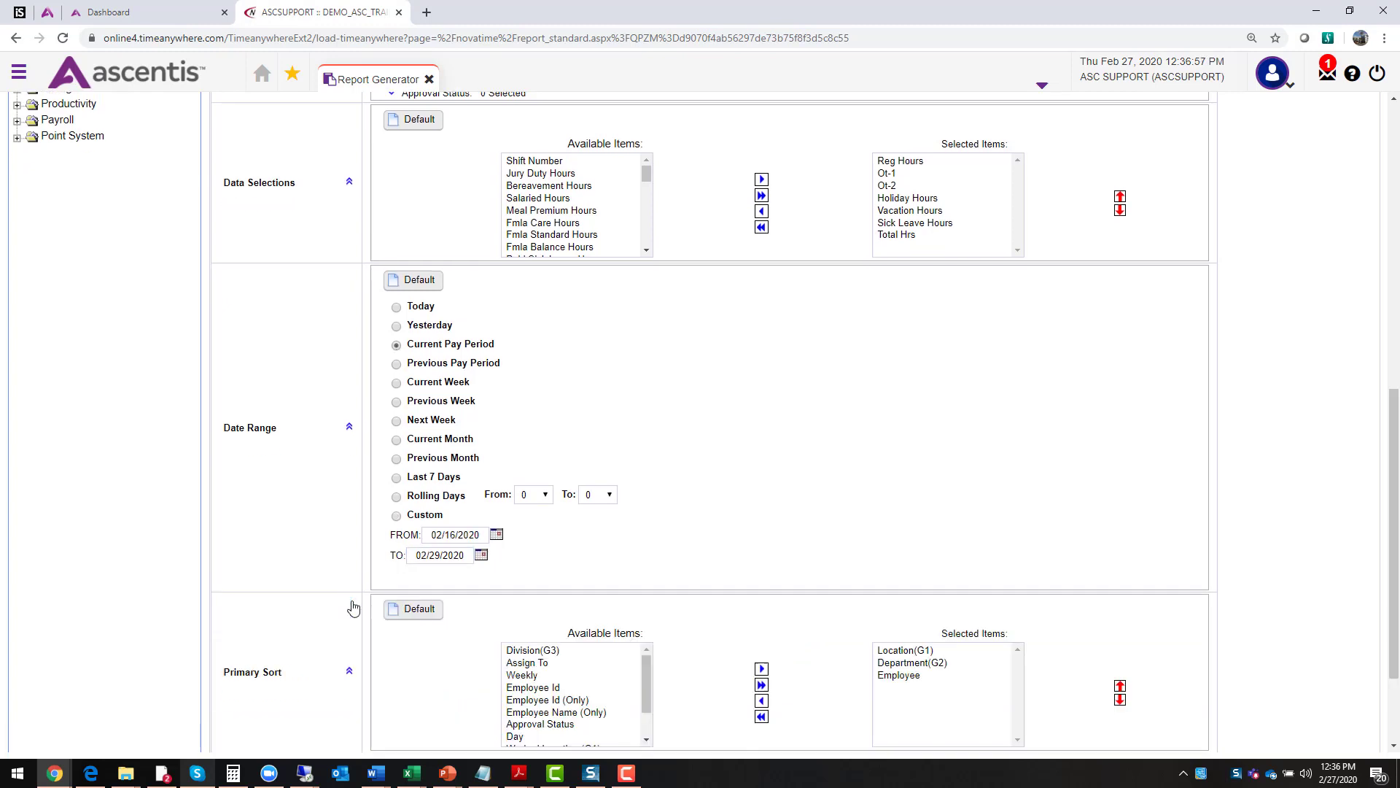
left_click(911, 665)
left_click(908, 678)
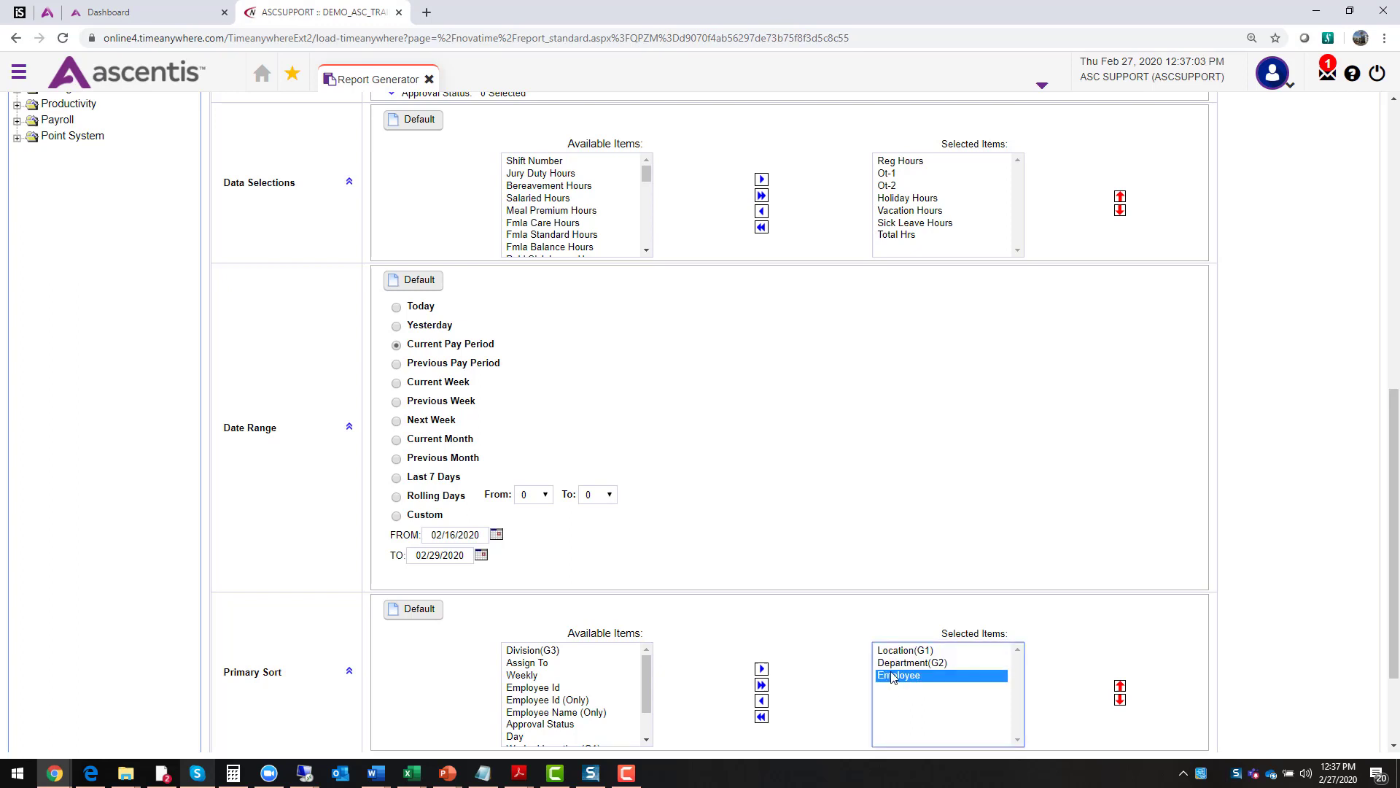
left_click(895, 665)
left_click(760, 701)
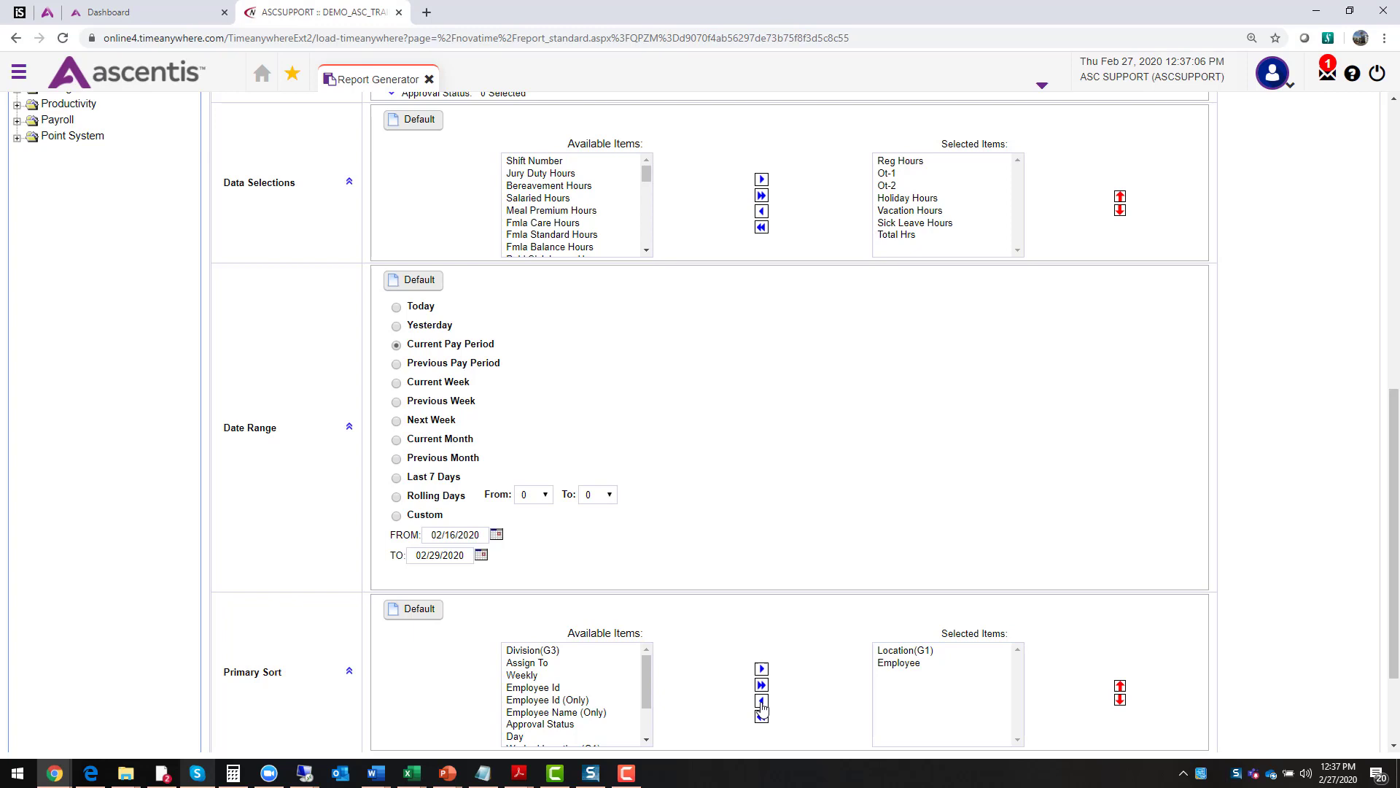
scroll(450, 660, "down", 2)
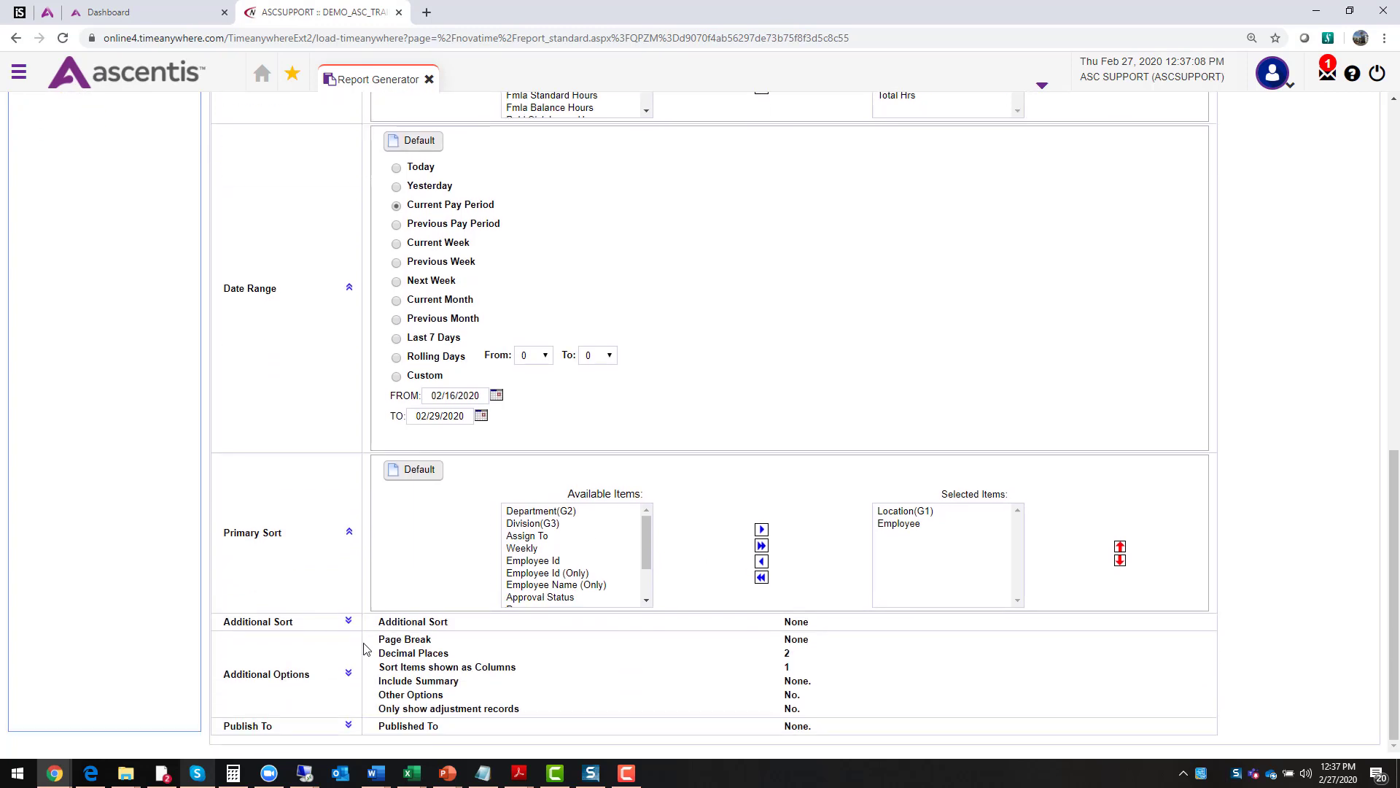
Add Reg Hours as an additional sort, try Descending then Ascending, then clear all sort fields
left_click(350, 621)
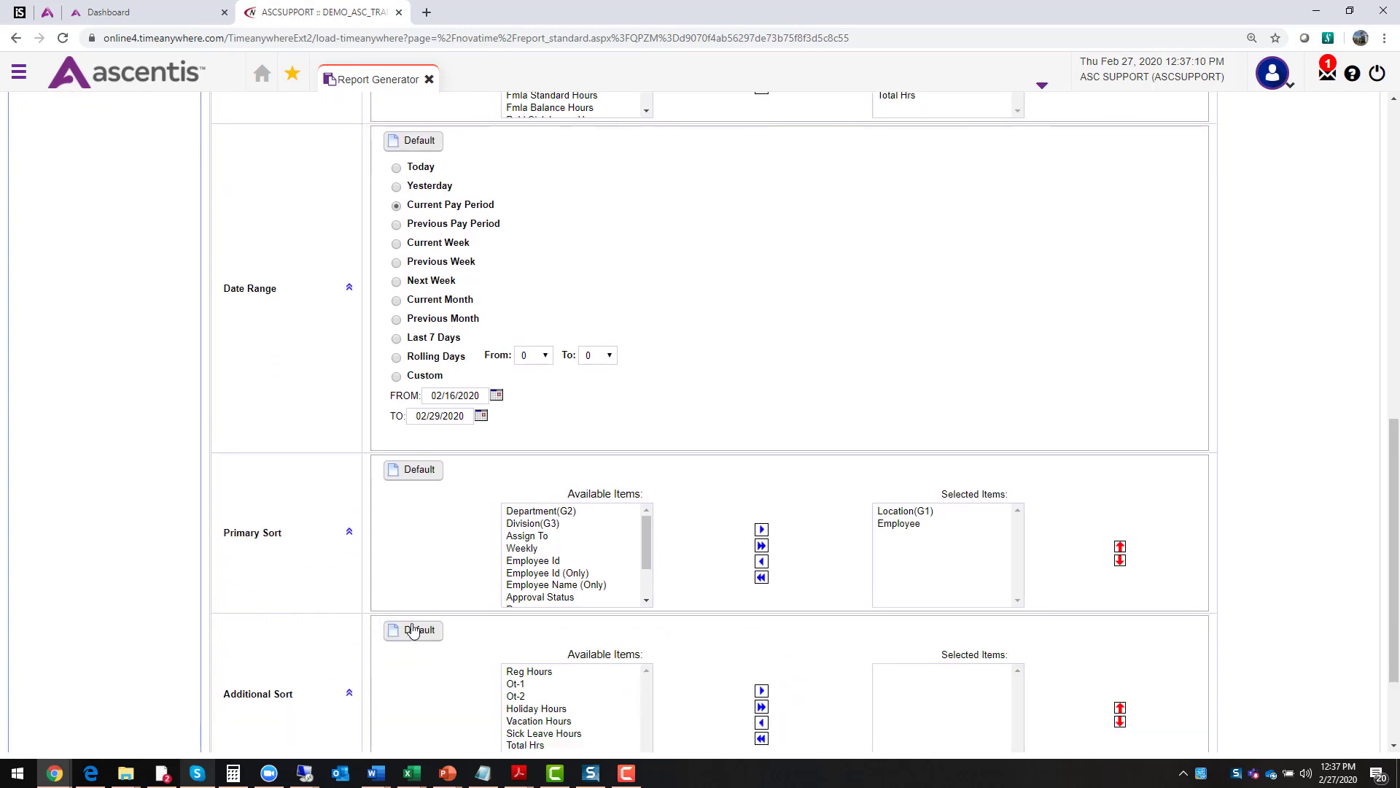
scroll(538, 521, "down", 2)
left_click(542, 531)
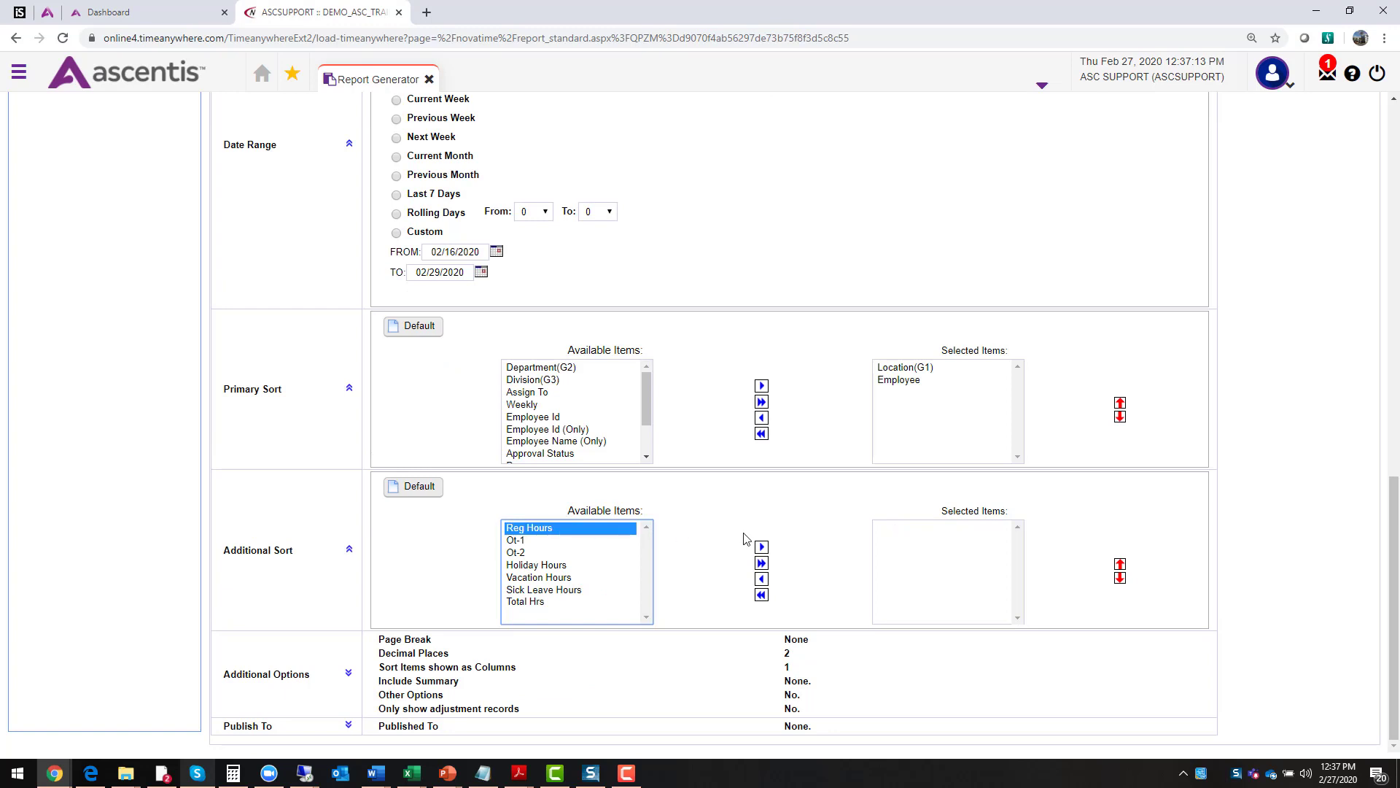
left_click(761, 547)
scroll(730, 583, "down", 1)
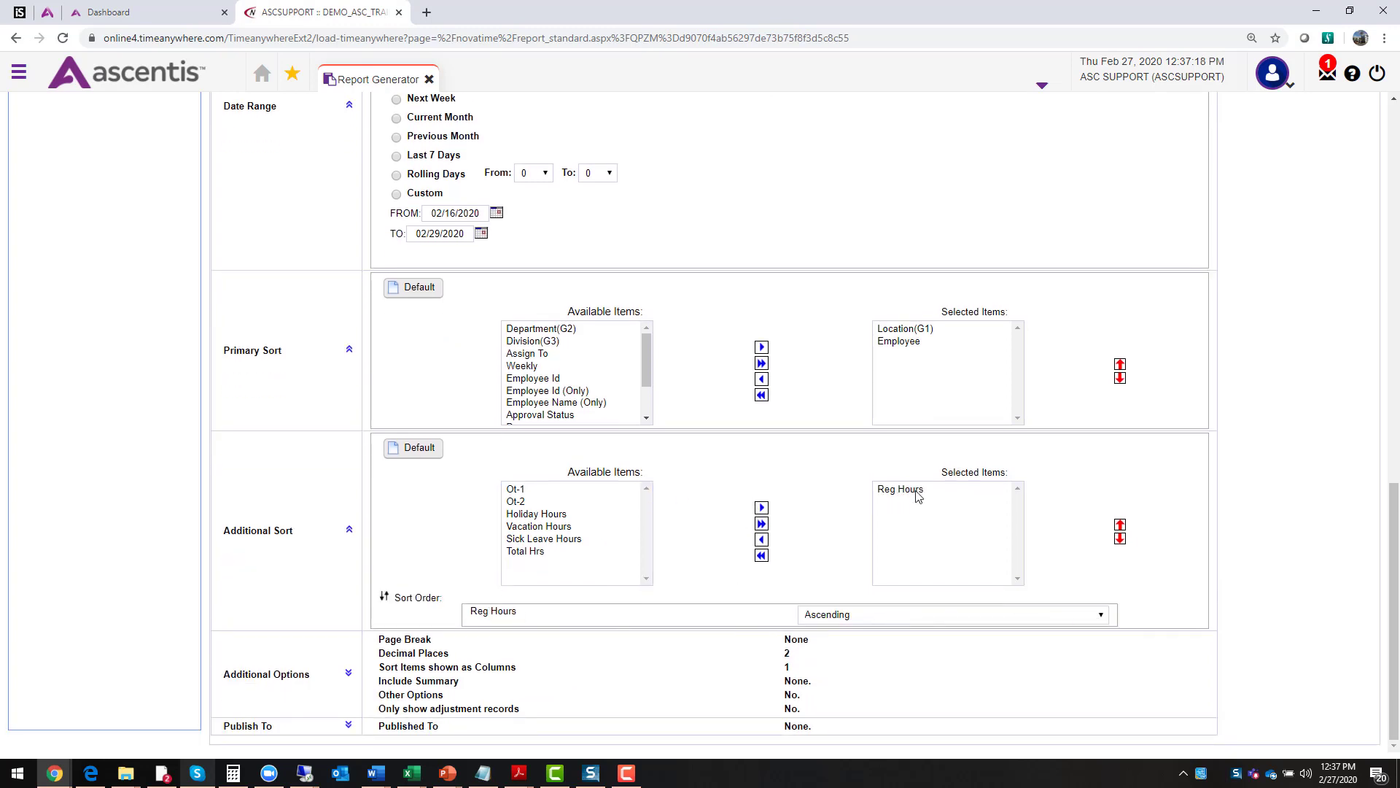
left_click(1101, 614)
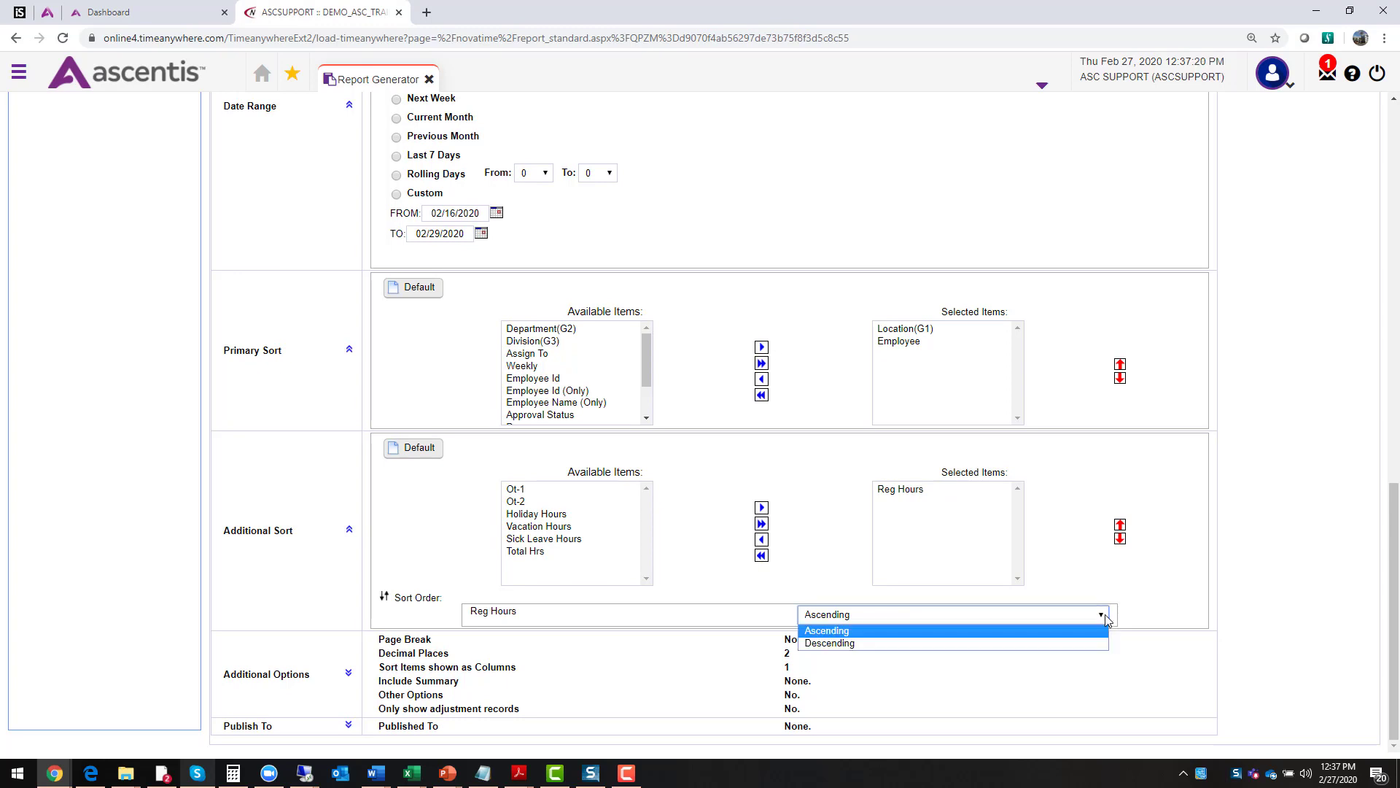
left_click(930, 650)
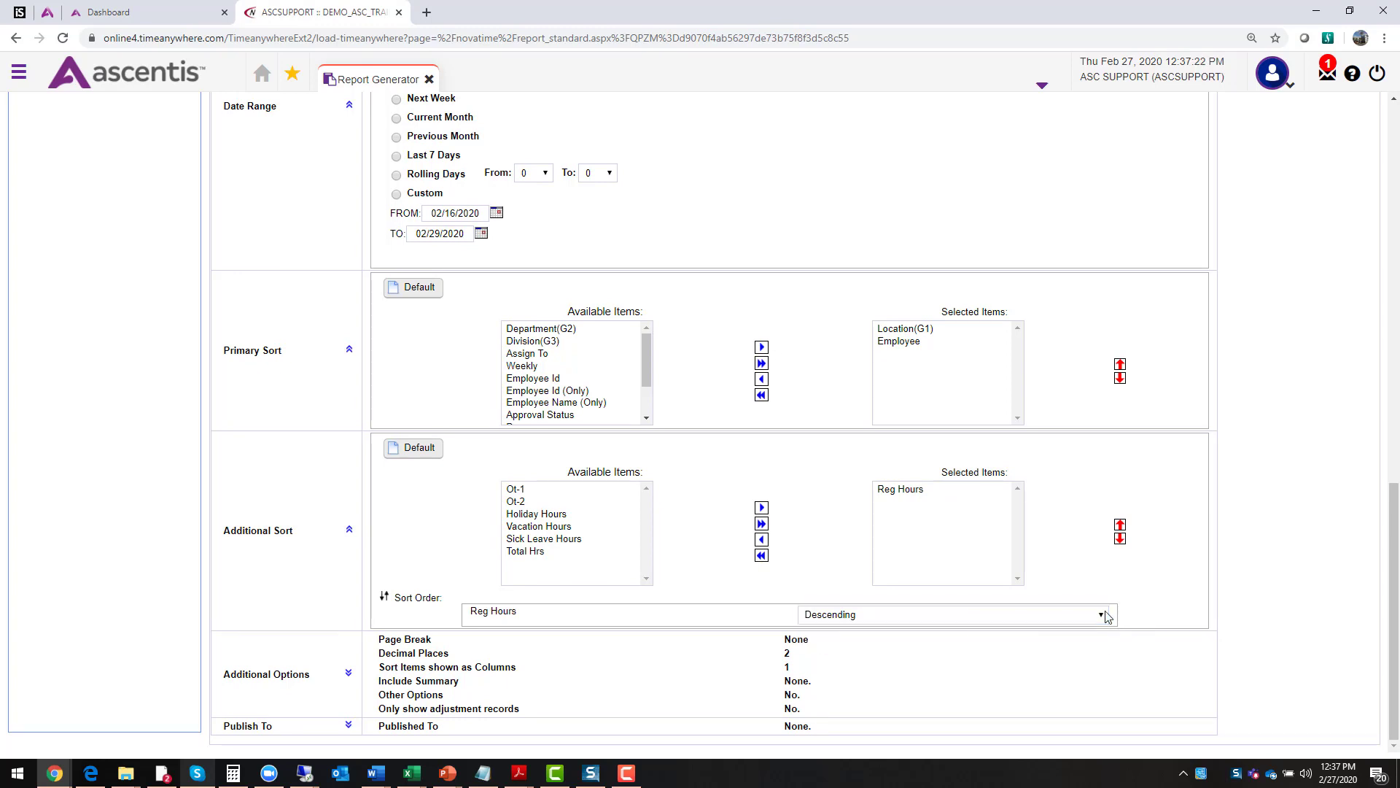
left_click(1036, 622)
left_click(1002, 630)
left_click(760, 555)
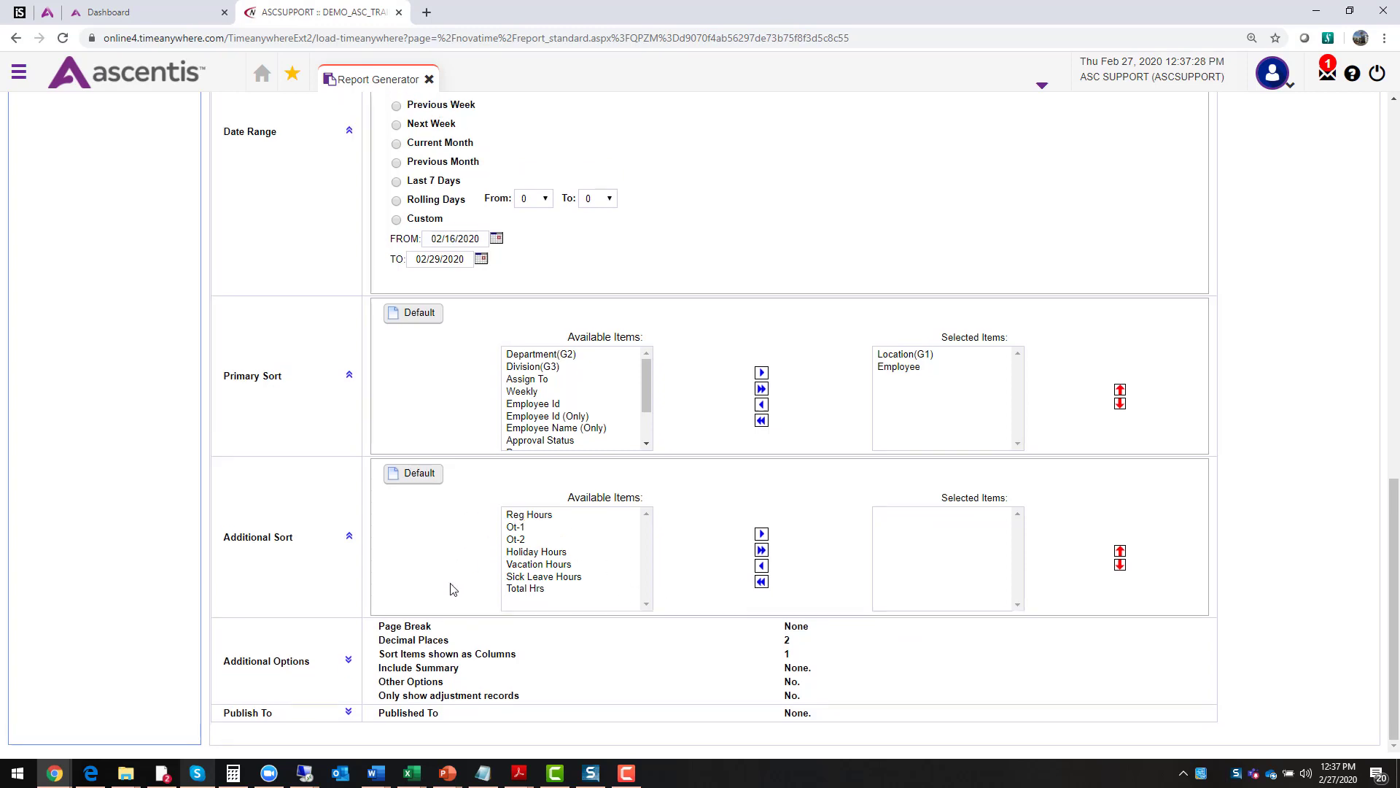
Expand Additional Options and review the page break, decimal places and summary settings
left_click(348, 660)
scroll(364, 583, "down", 3)
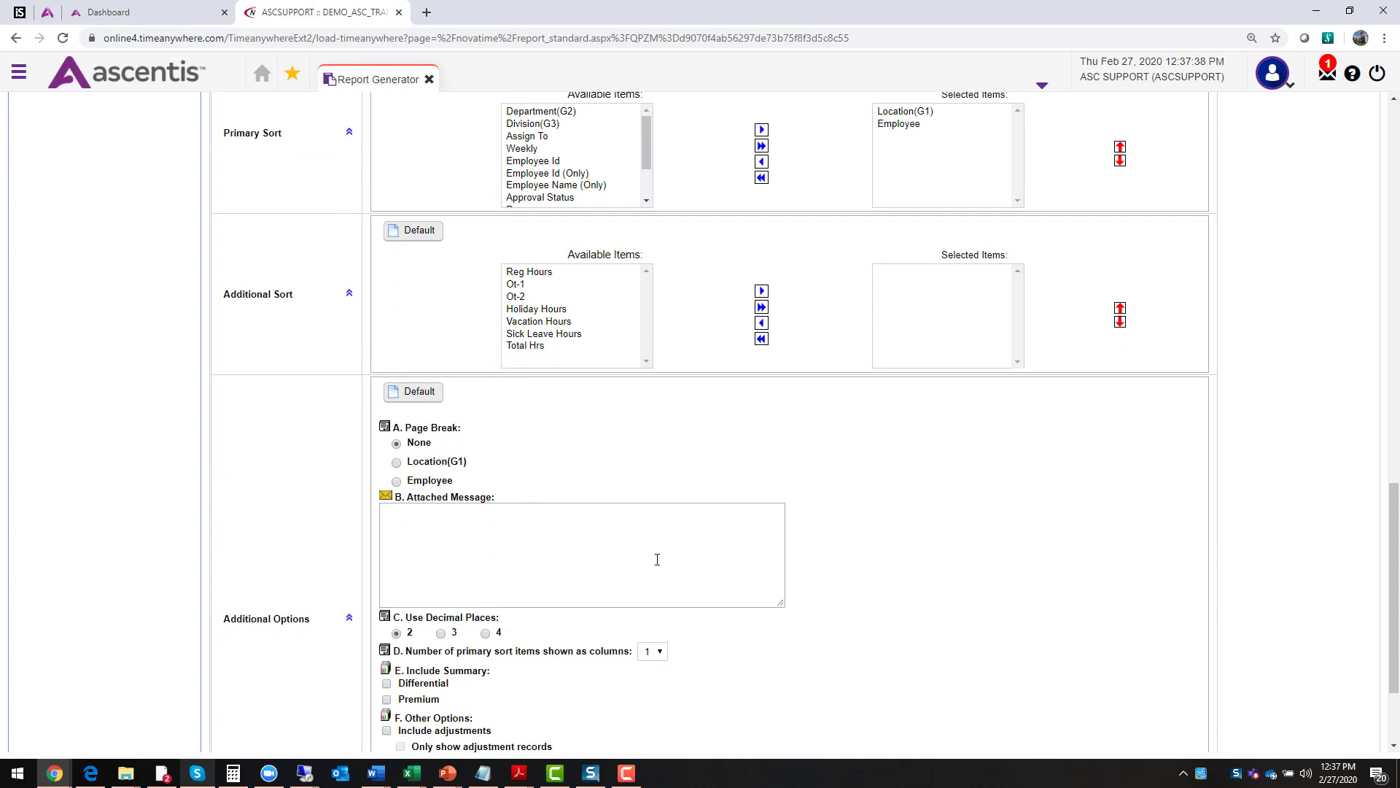
scroll(853, 616, "down", 2)
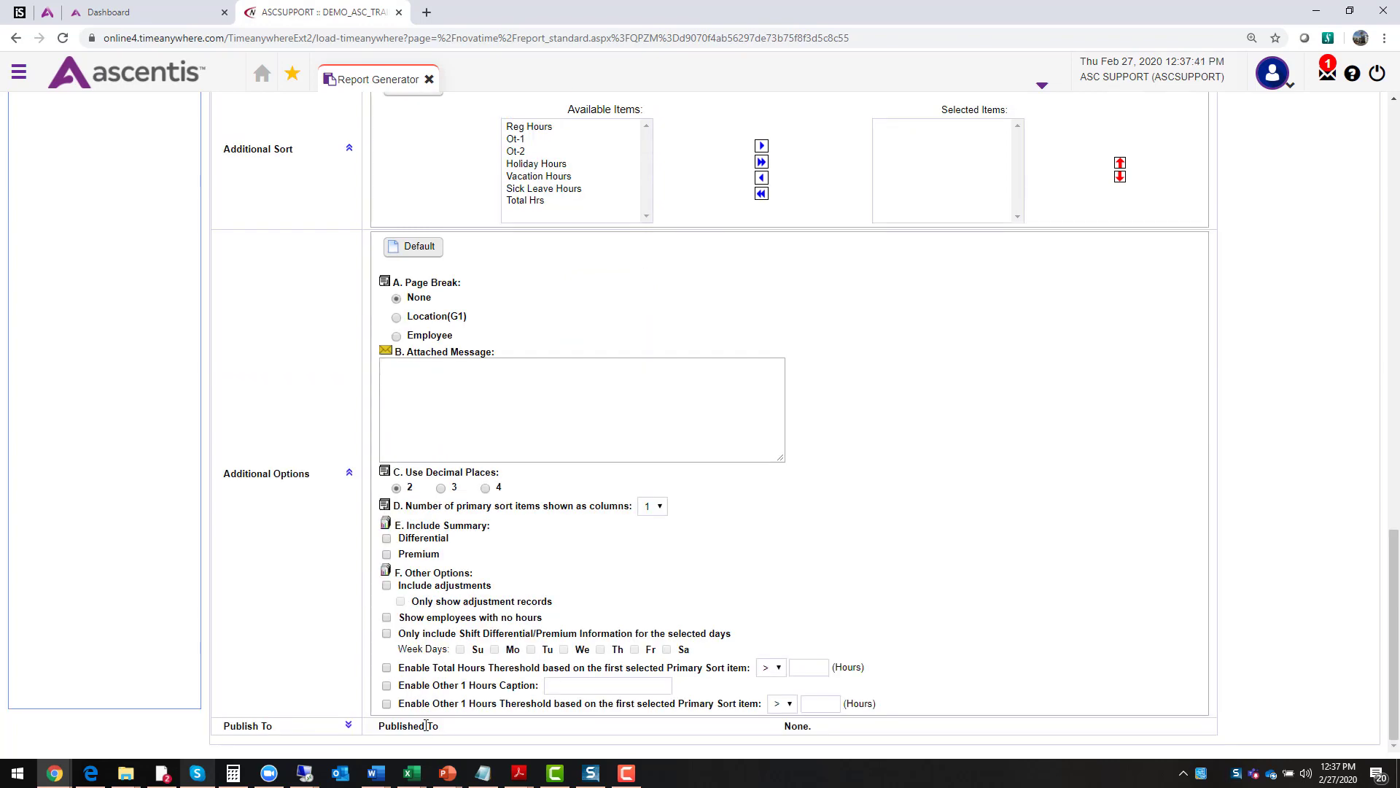
scroll(423, 623, "up", 10)
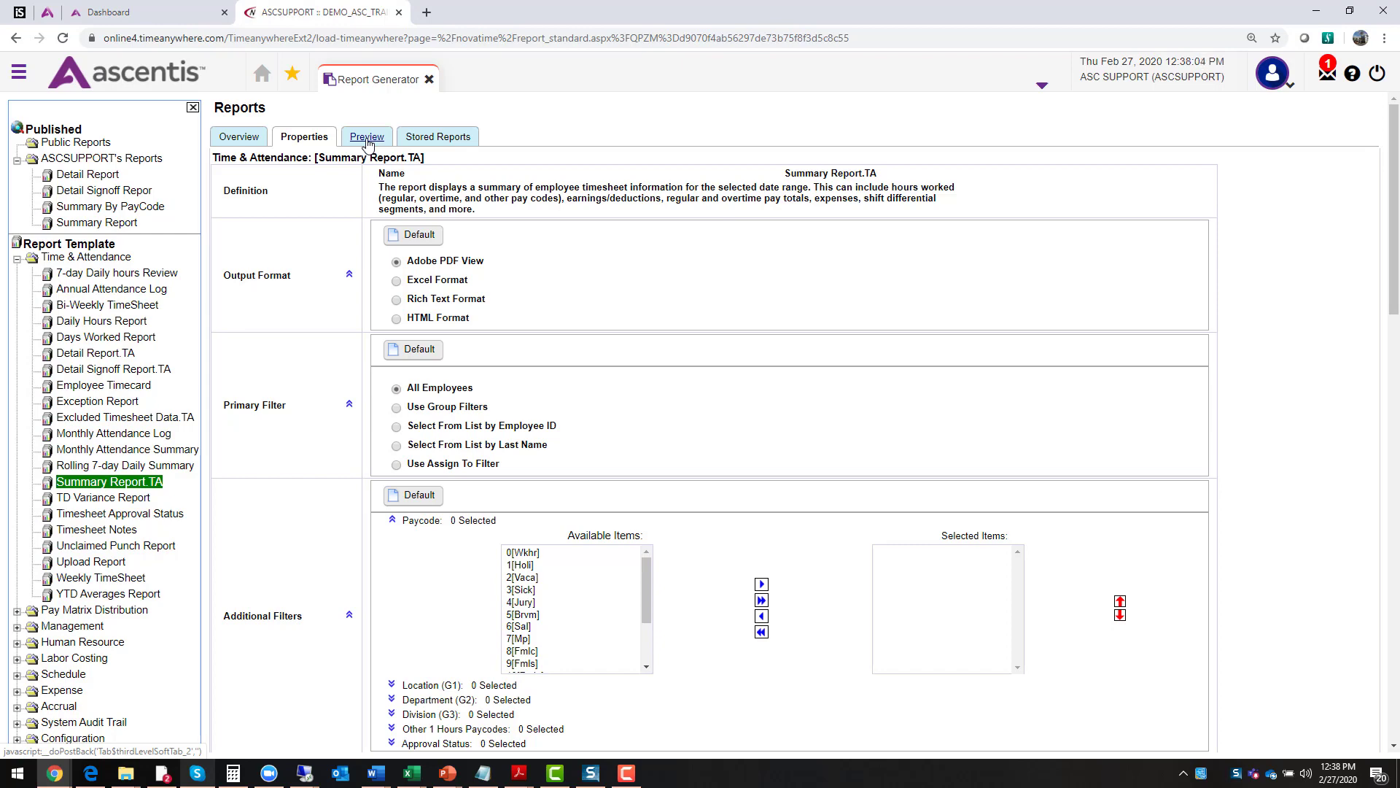
Preview the Summary Report.TA for 02/16/2020–02/29/2020 and inspect the Denver location heading
left_click(368, 139)
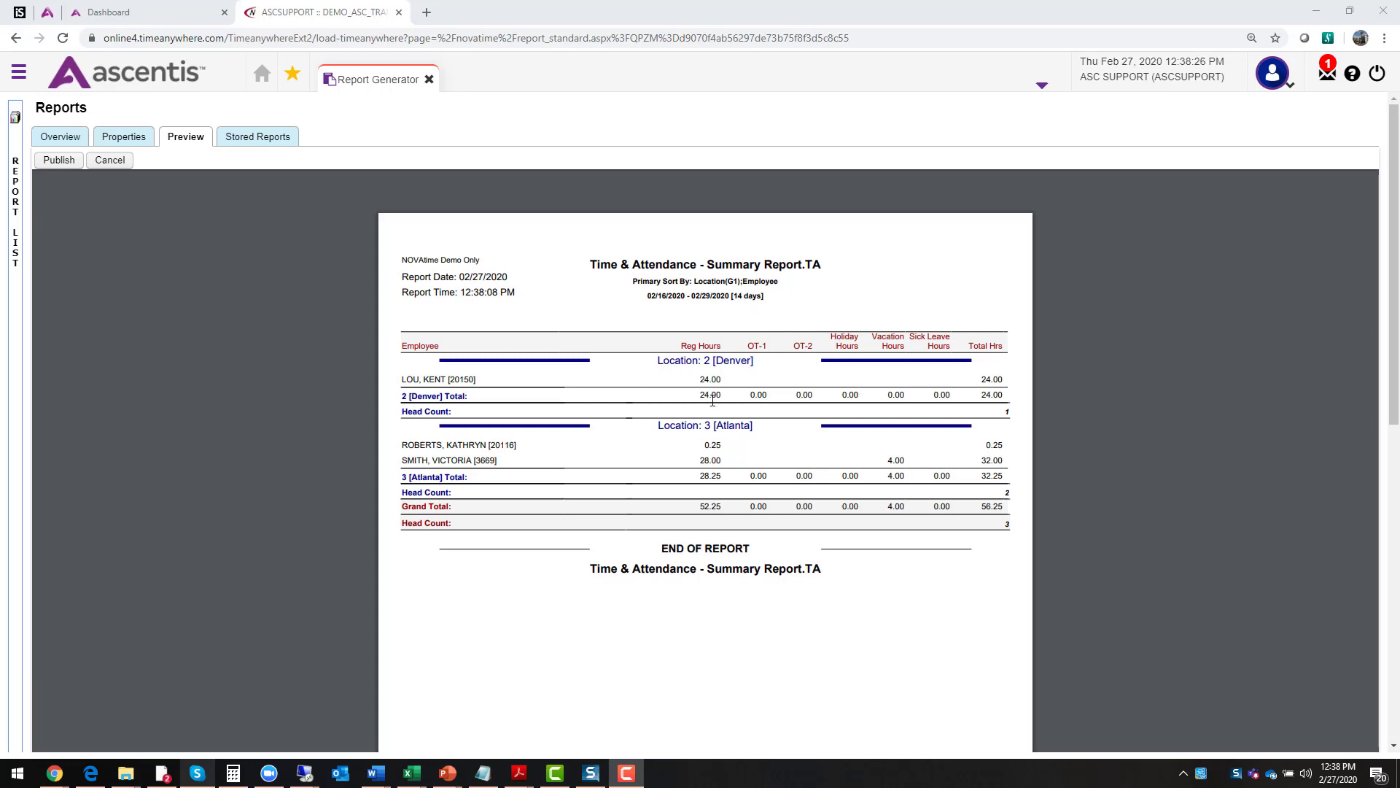
left_click_drag(763, 358, 658, 363)
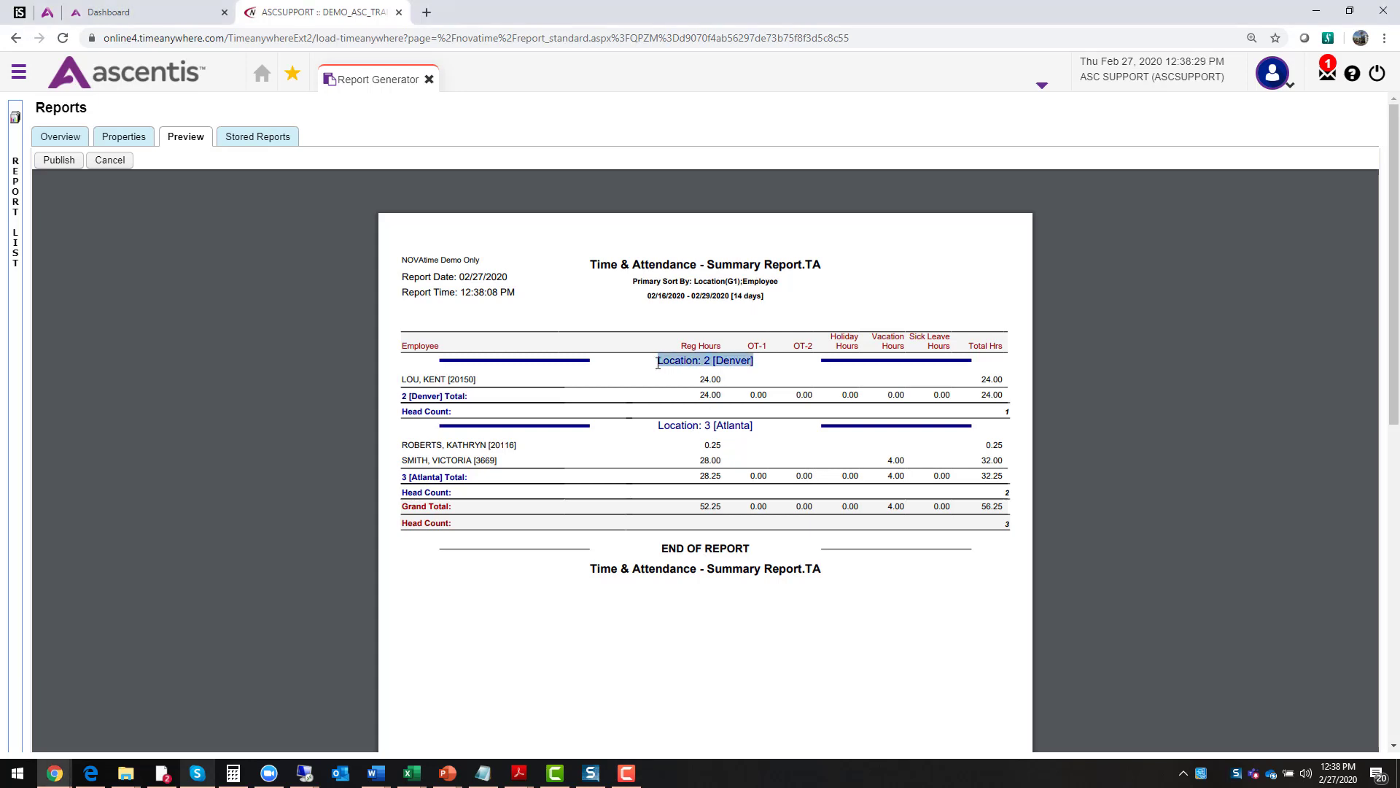
left_click(671, 430)
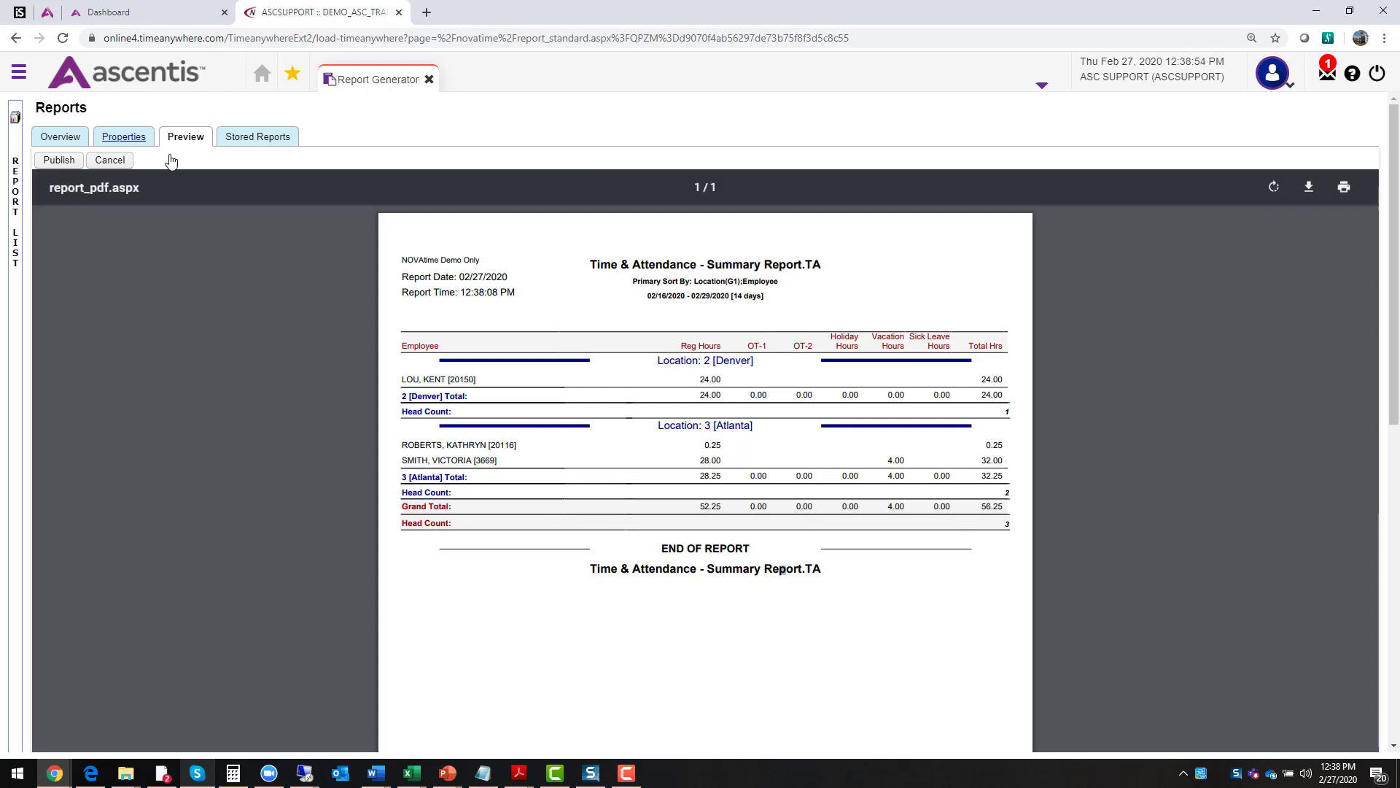
Replace Location(G1) with Department(G2) in the Primary Sort, keeping Employee below Department
left_click(136, 141)
scroll(851, 510, "down", 15)
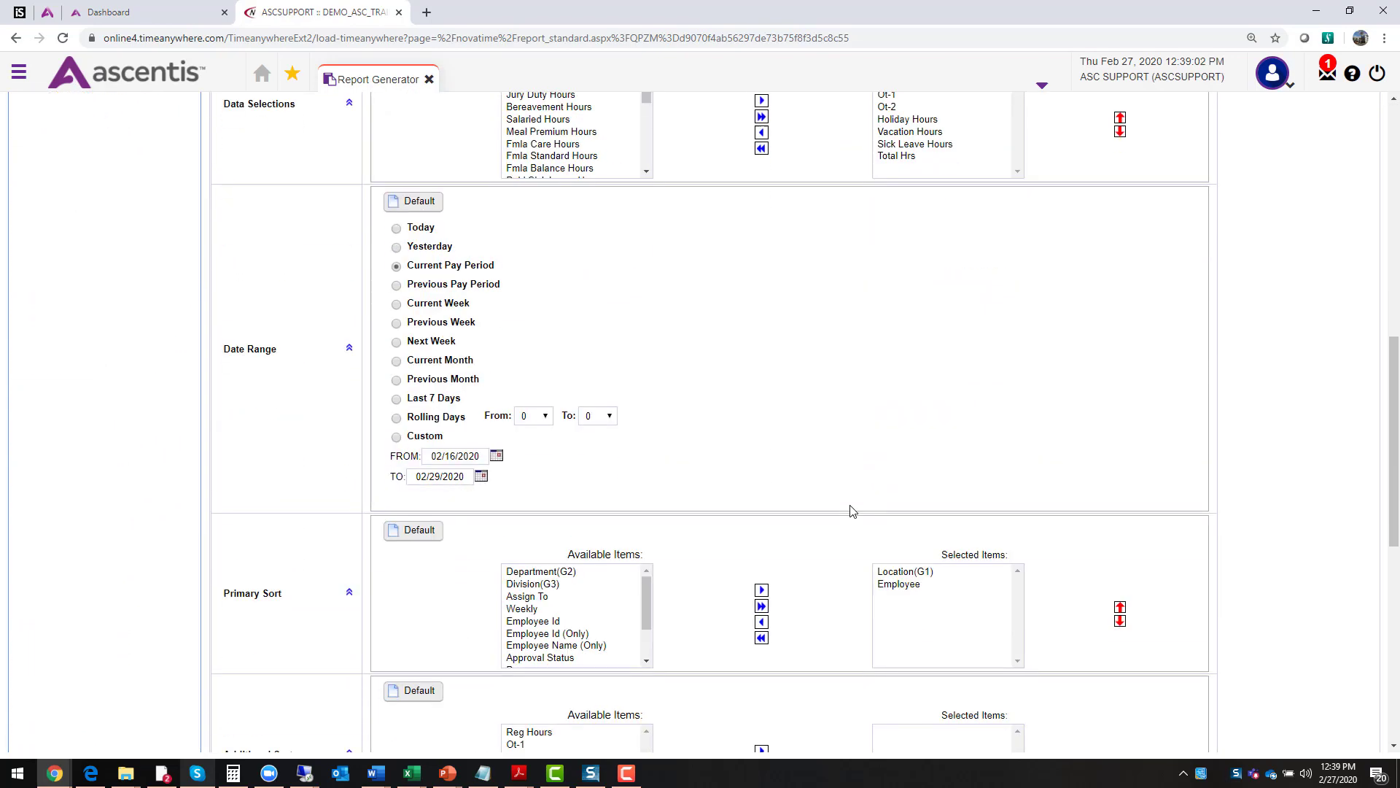
scroll(852, 510, "down", 3)
left_click(903, 379)
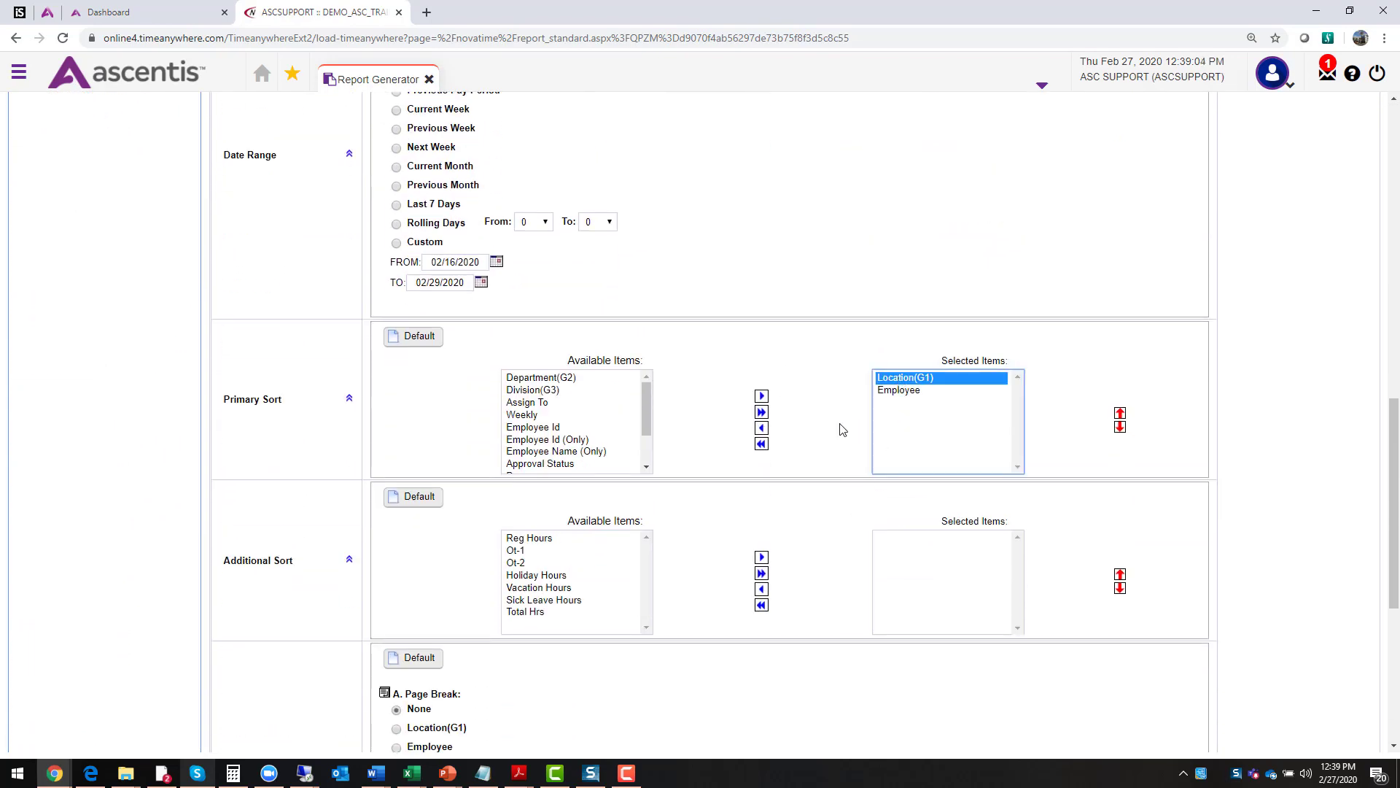
left_click(761, 429)
left_click(581, 389)
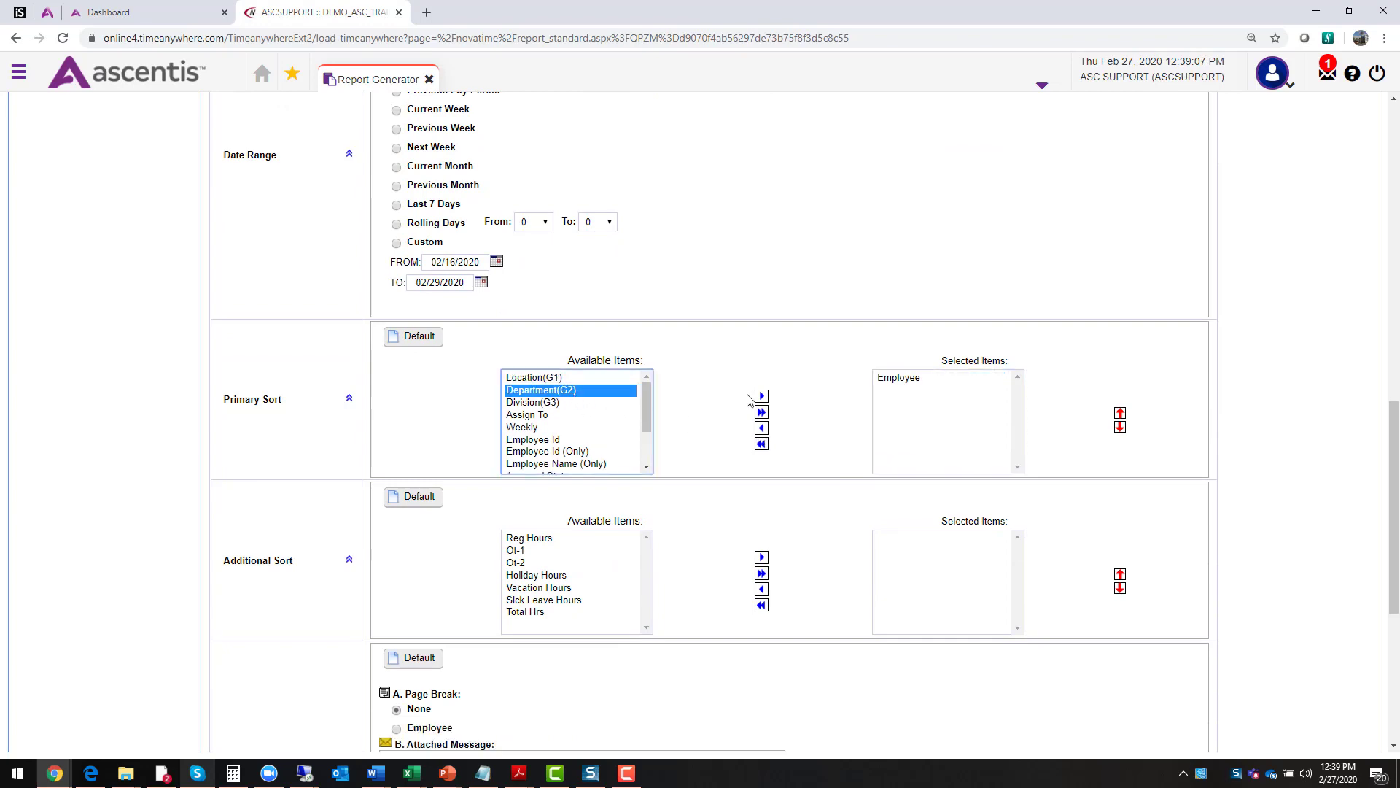
left_click(762, 396)
left_click(977, 377)
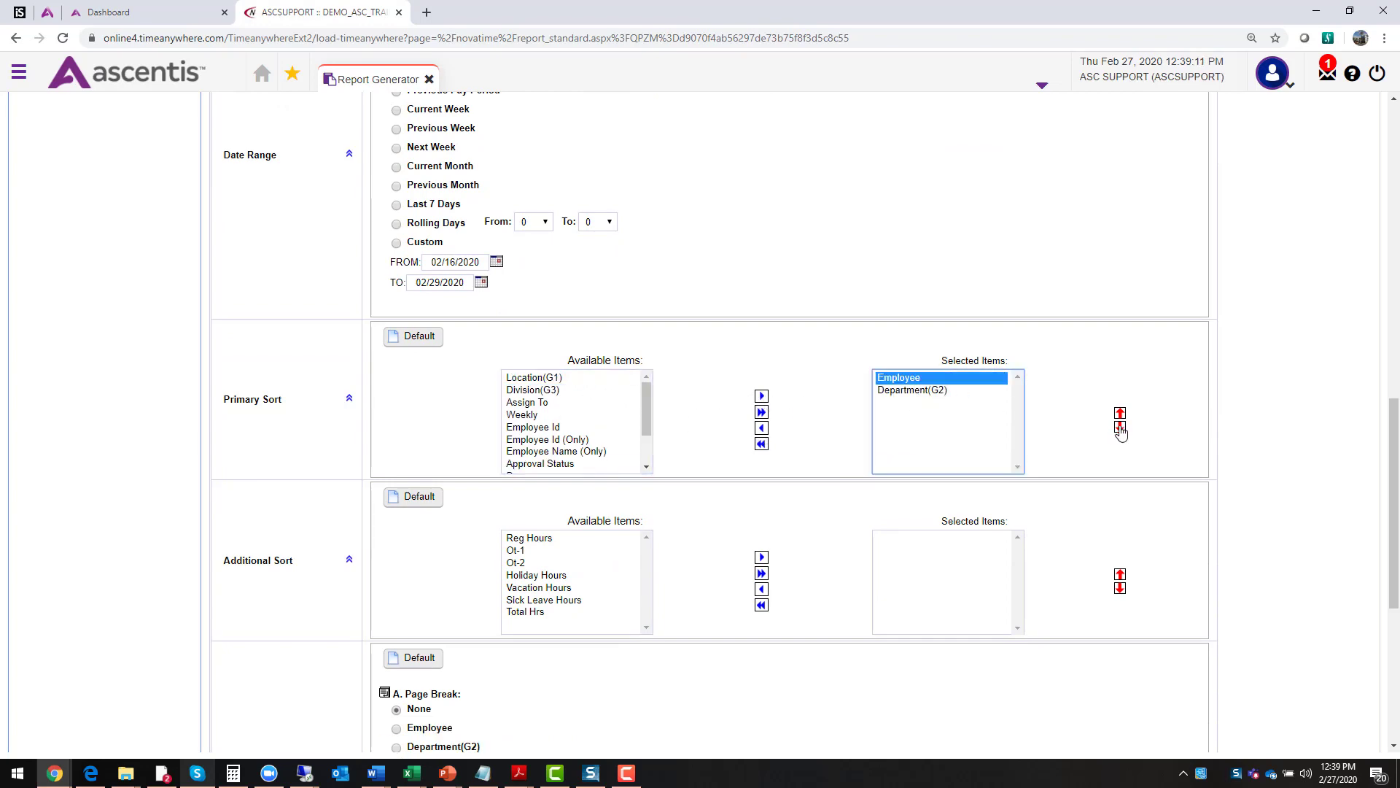
left_click(1120, 428)
scroll(496, 485, "up", 11)
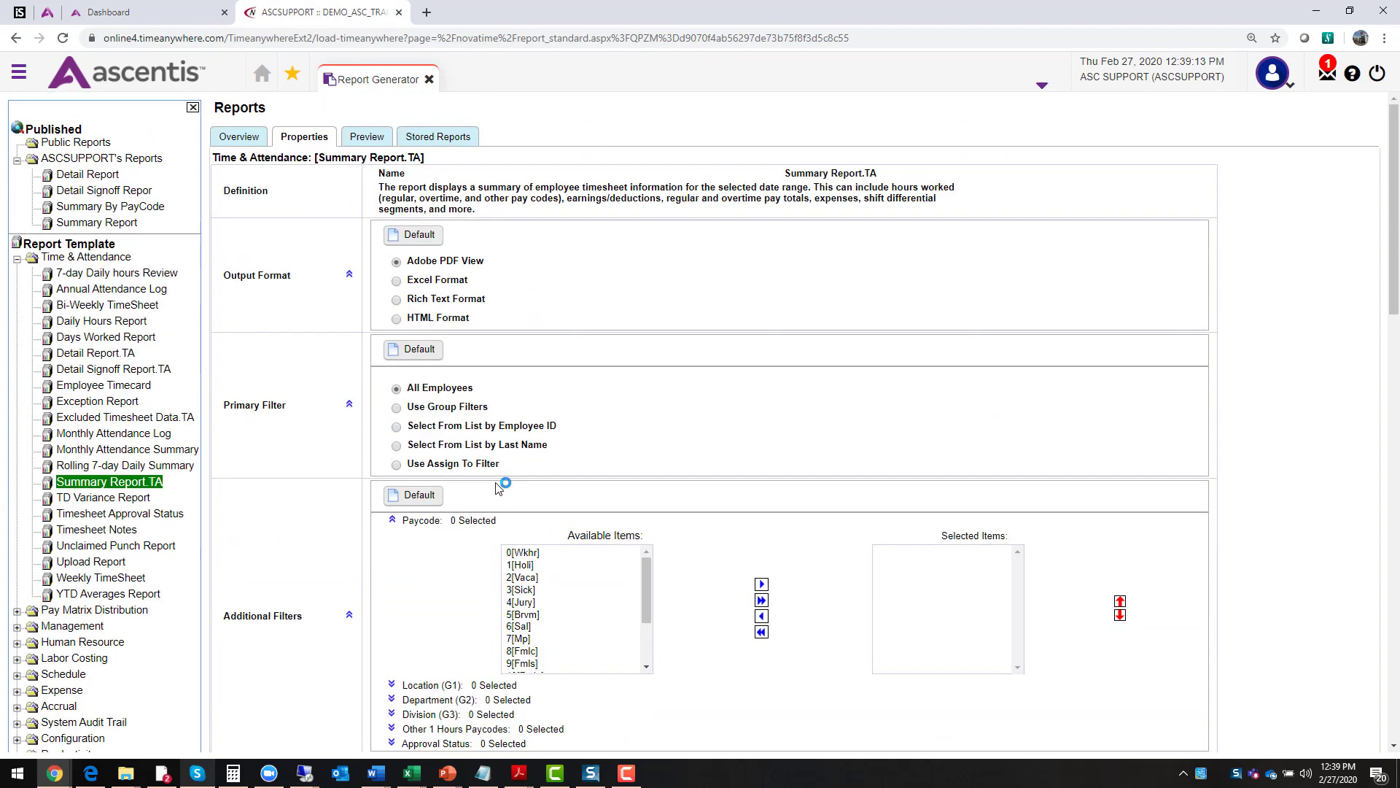
Preview the re-sorted report and review the Customer Service and Sales department groups
left_click(366, 137)
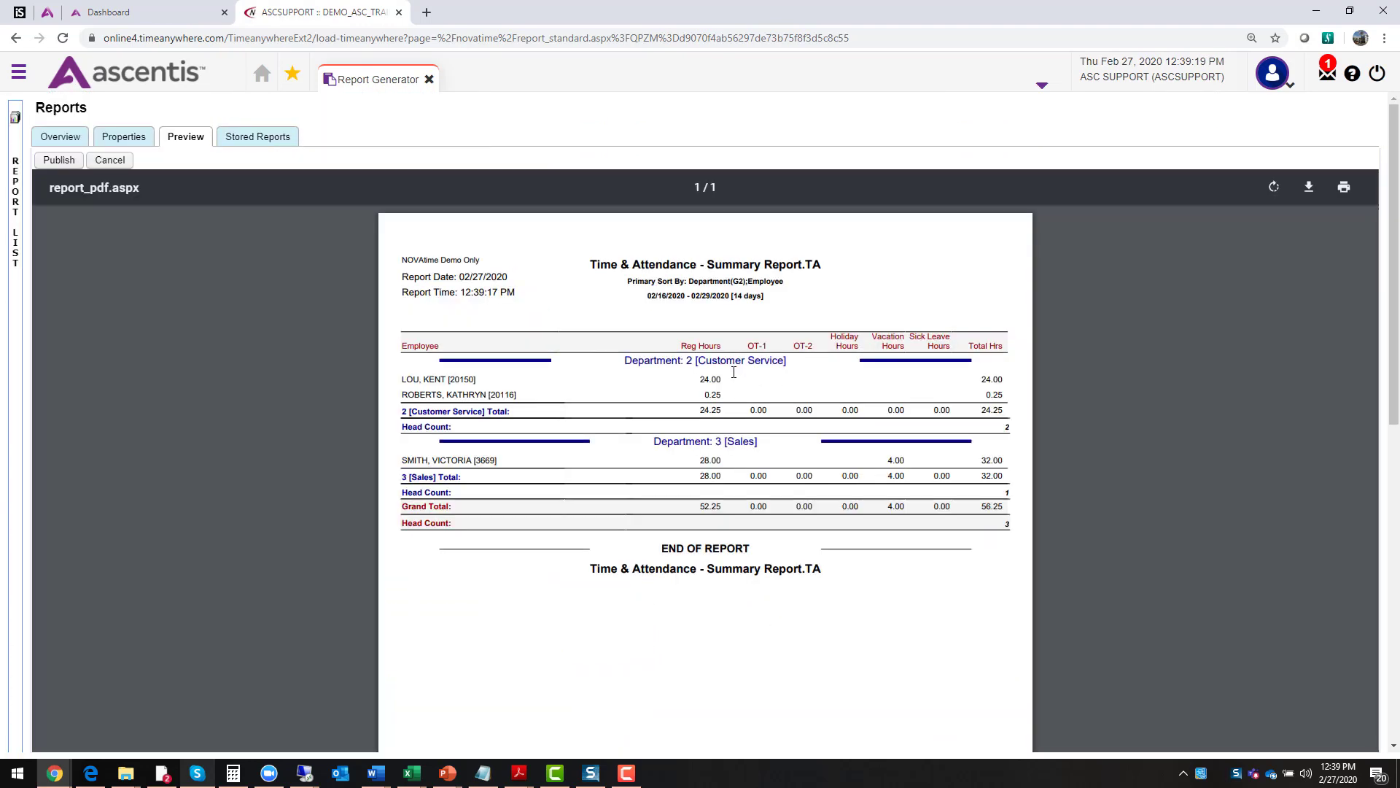
triple_click(764, 368)
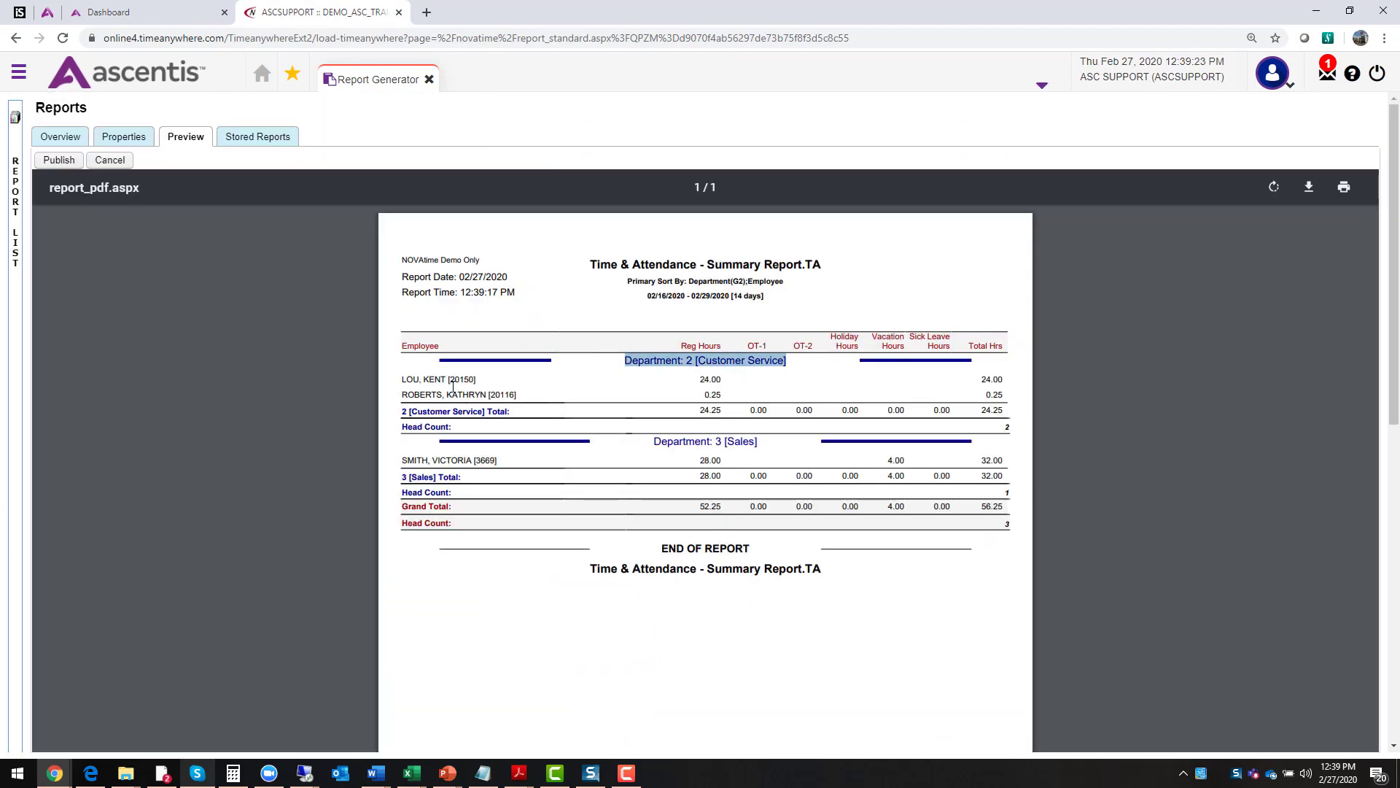
triple_click(744, 447)
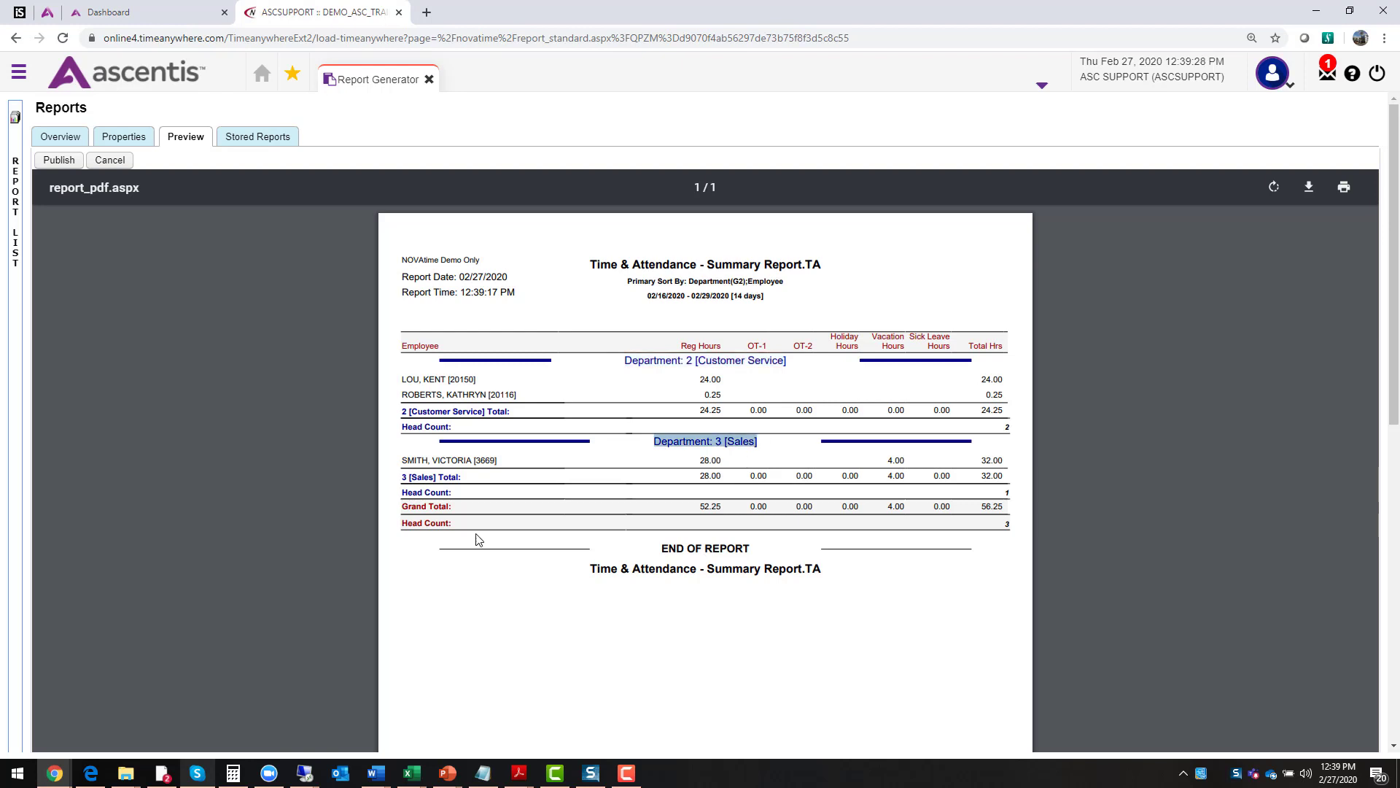
Publish the report as 'Summary Report.TA-Current Pay Period', with the same text as its description
left_click(124, 138)
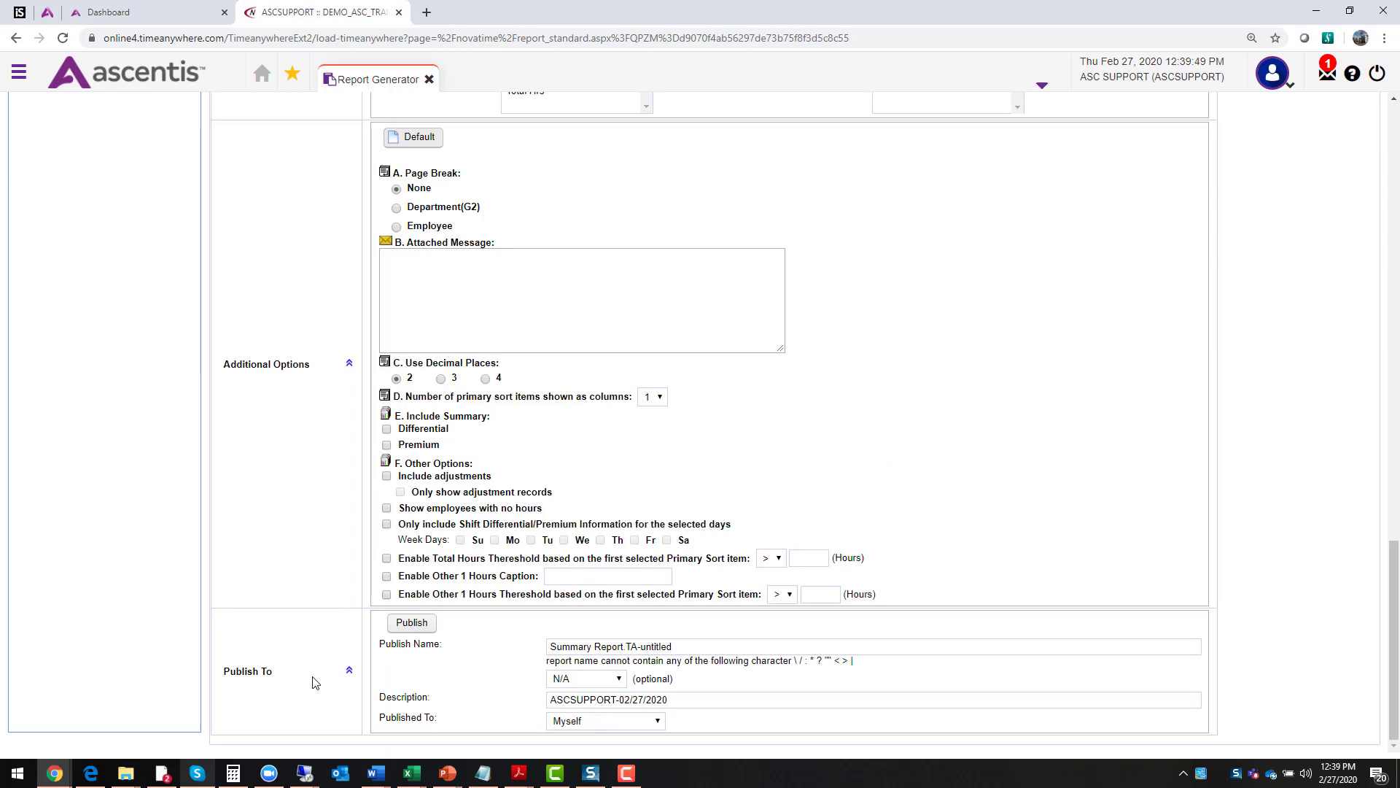
left_click_drag(643, 647, 845, 646)
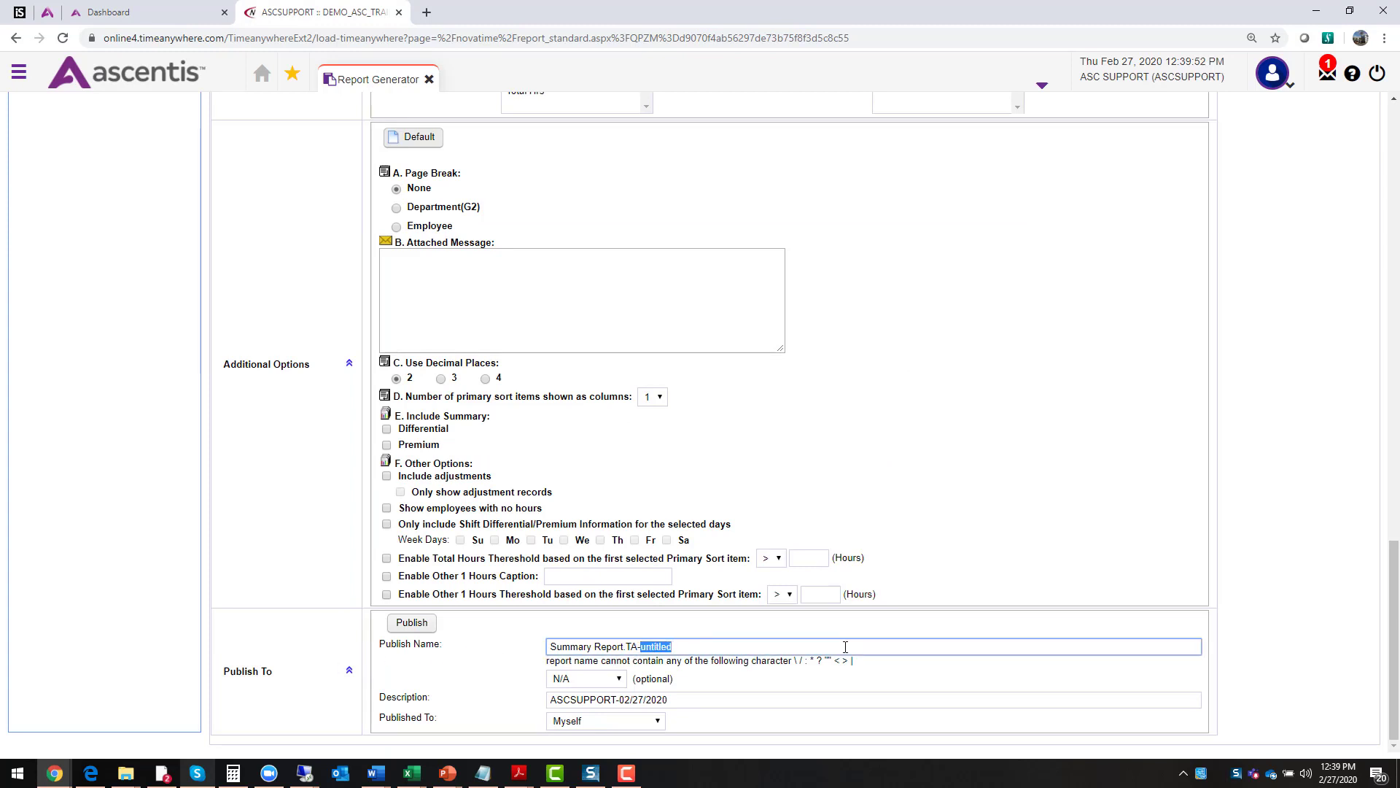
type("Current Pay Period")
key("ctrl+a")
key("ctrl+c")
key("Tab")
key("Tab")
key("ctrl+v")
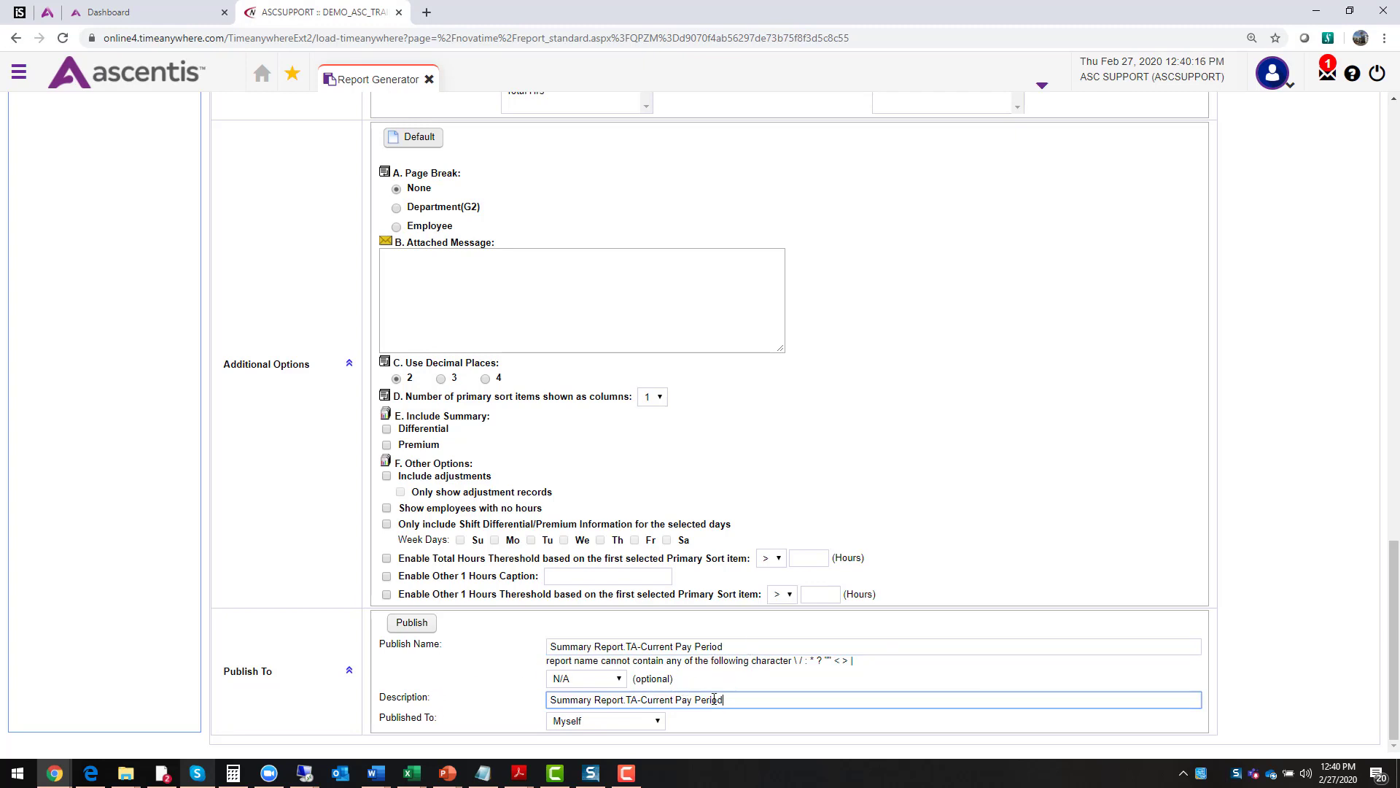
left_click(413, 626)
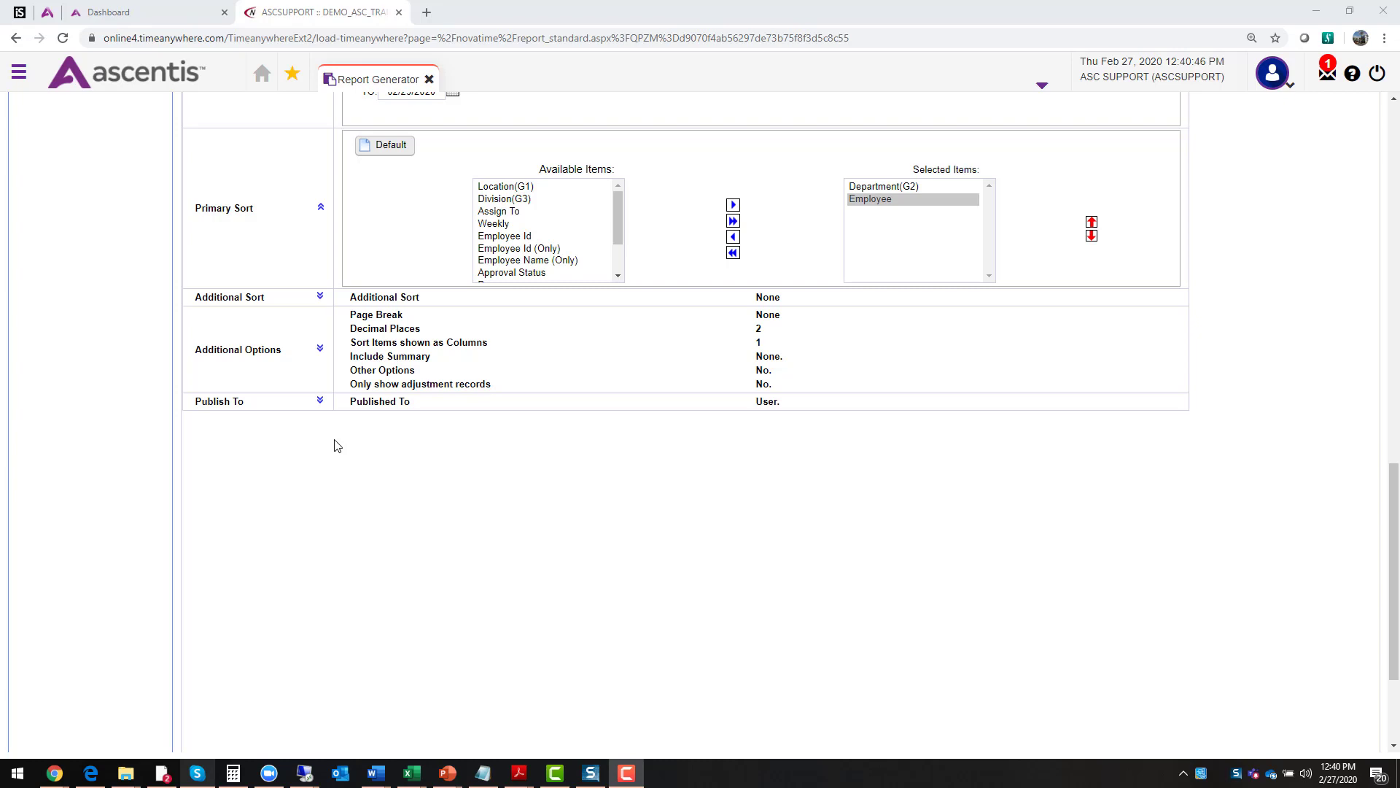
Open the Reports overview to confirm Summary Report.TA-Current Pay Period is listed
scroll(338, 445, "up", 5)
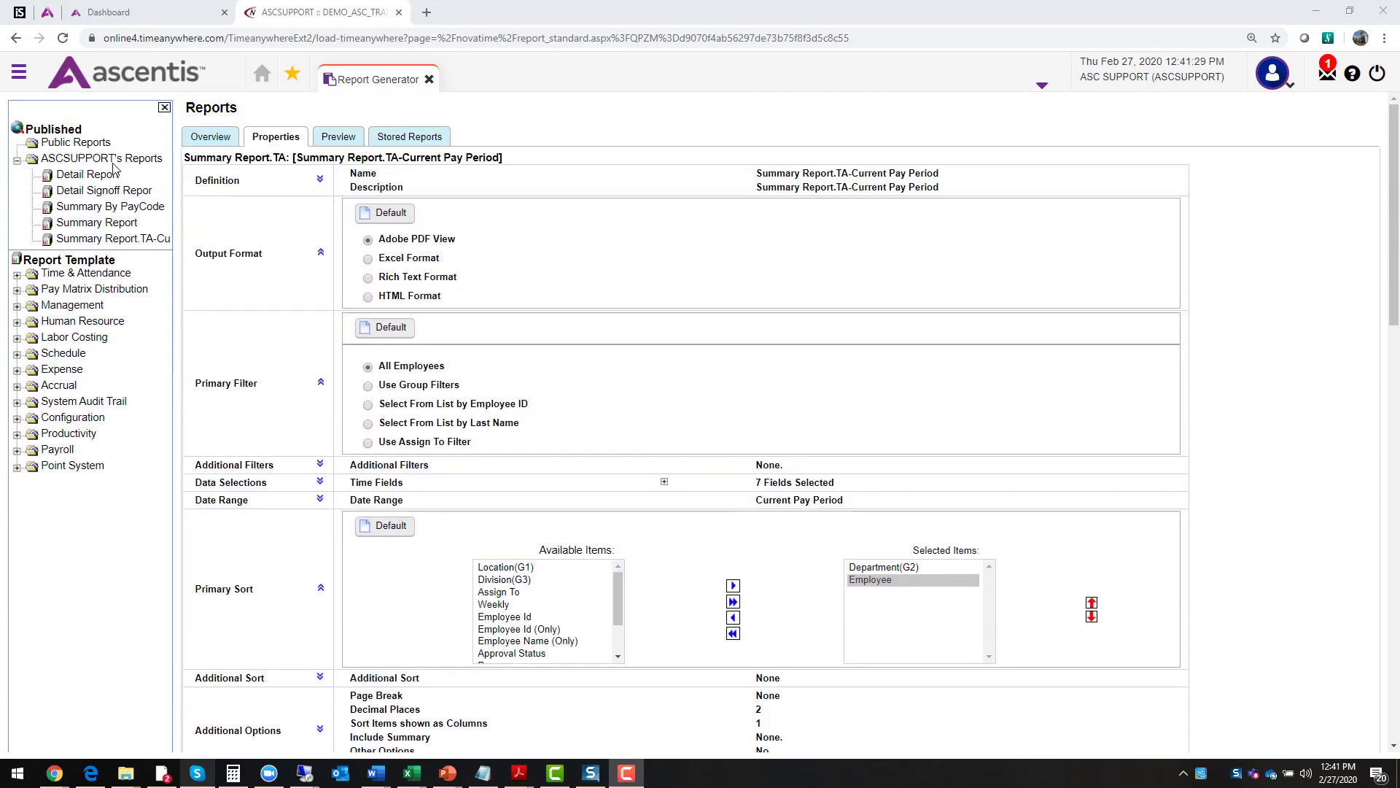
left_click(89, 158)
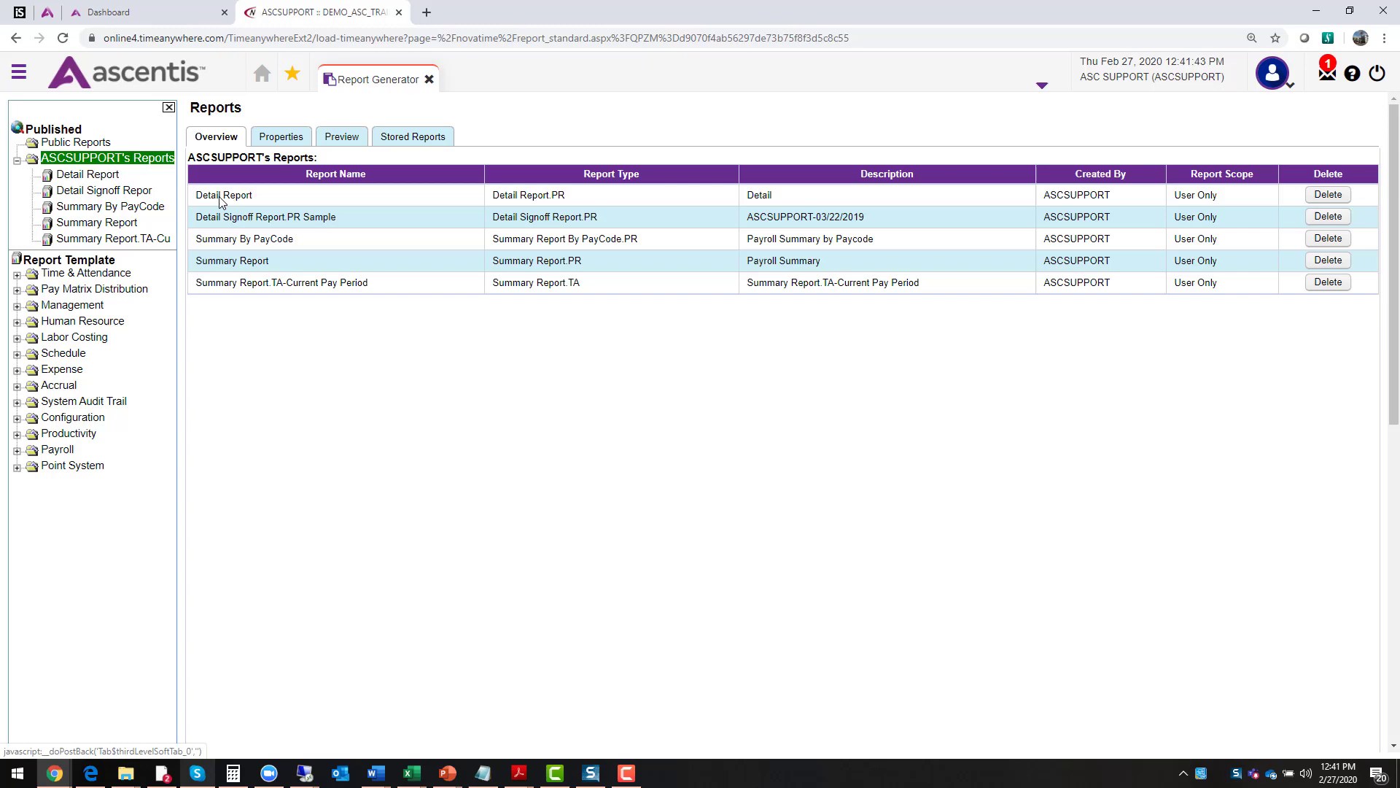
Open Summary Report.TA-Current Pay Period from the Dashboard's expanded User Reports list
left_click(263, 76)
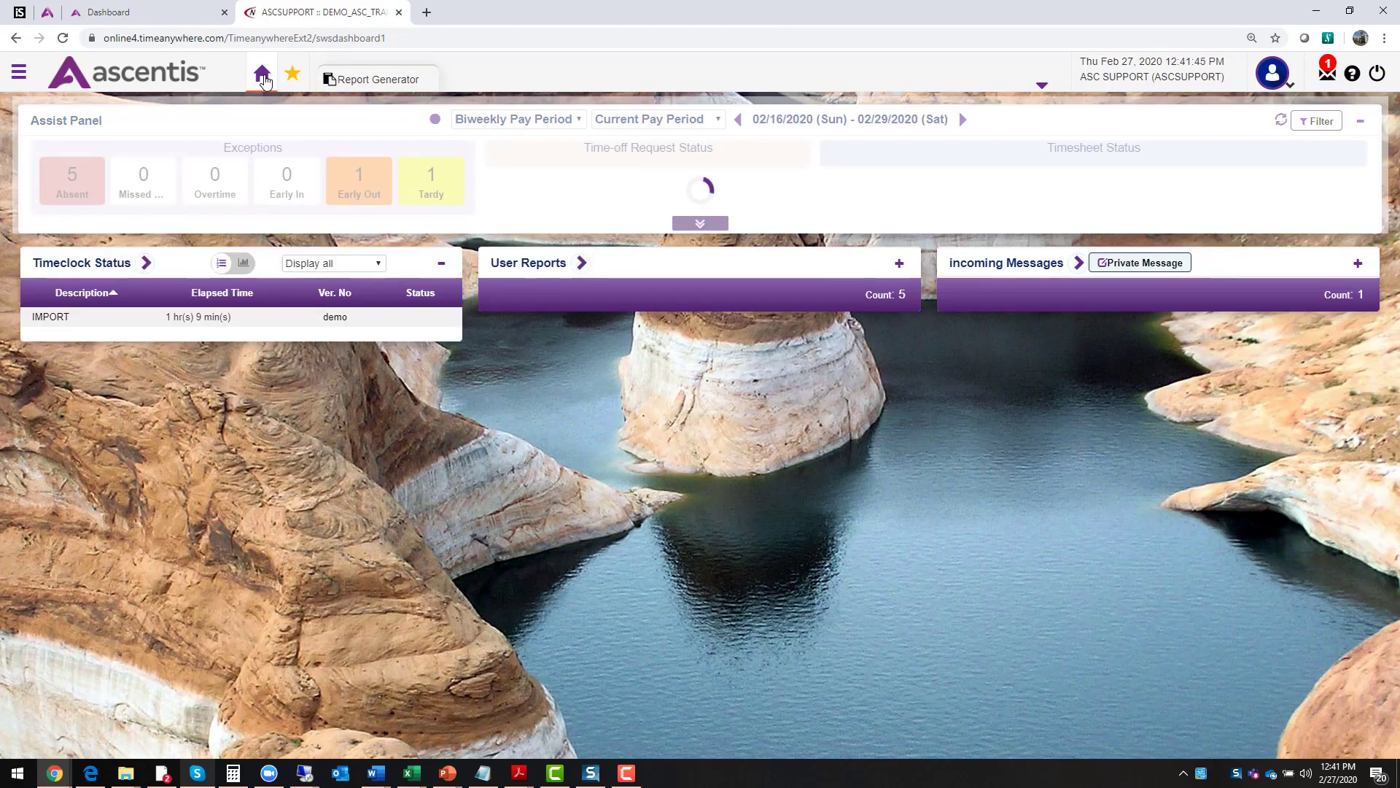
left_click(899, 263)
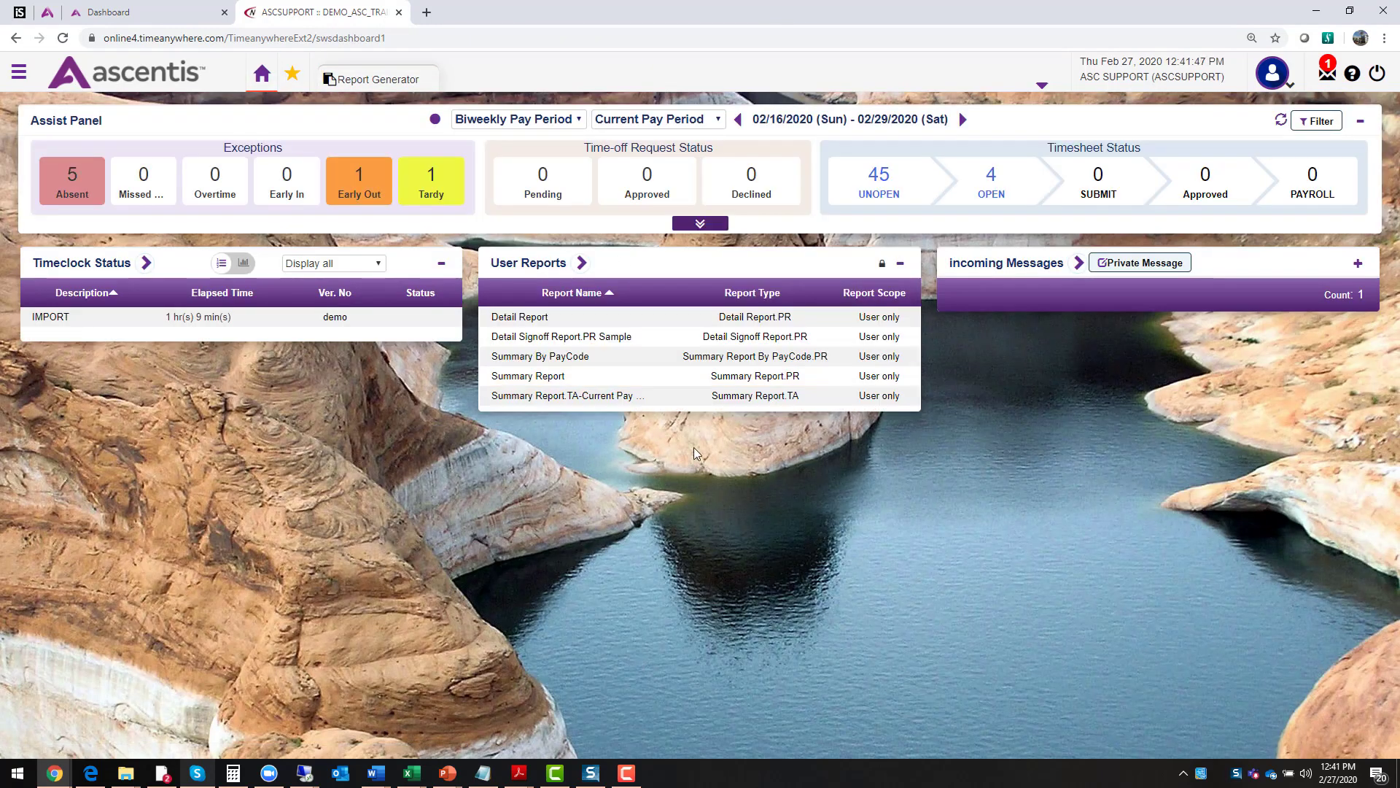
left_click(587, 398)
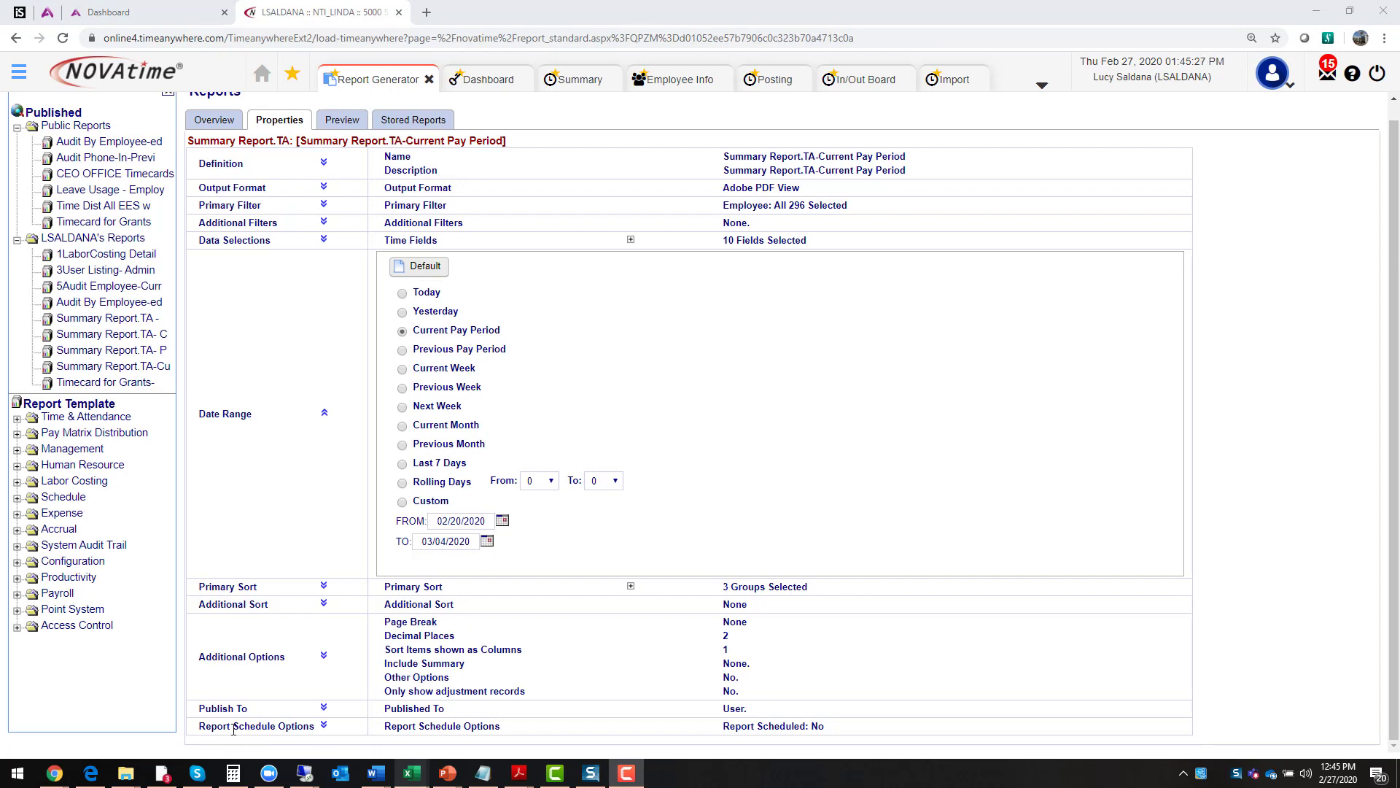
Expand Report Schedule Options to reveal the Email Report schedule panel
left_click(324, 725)
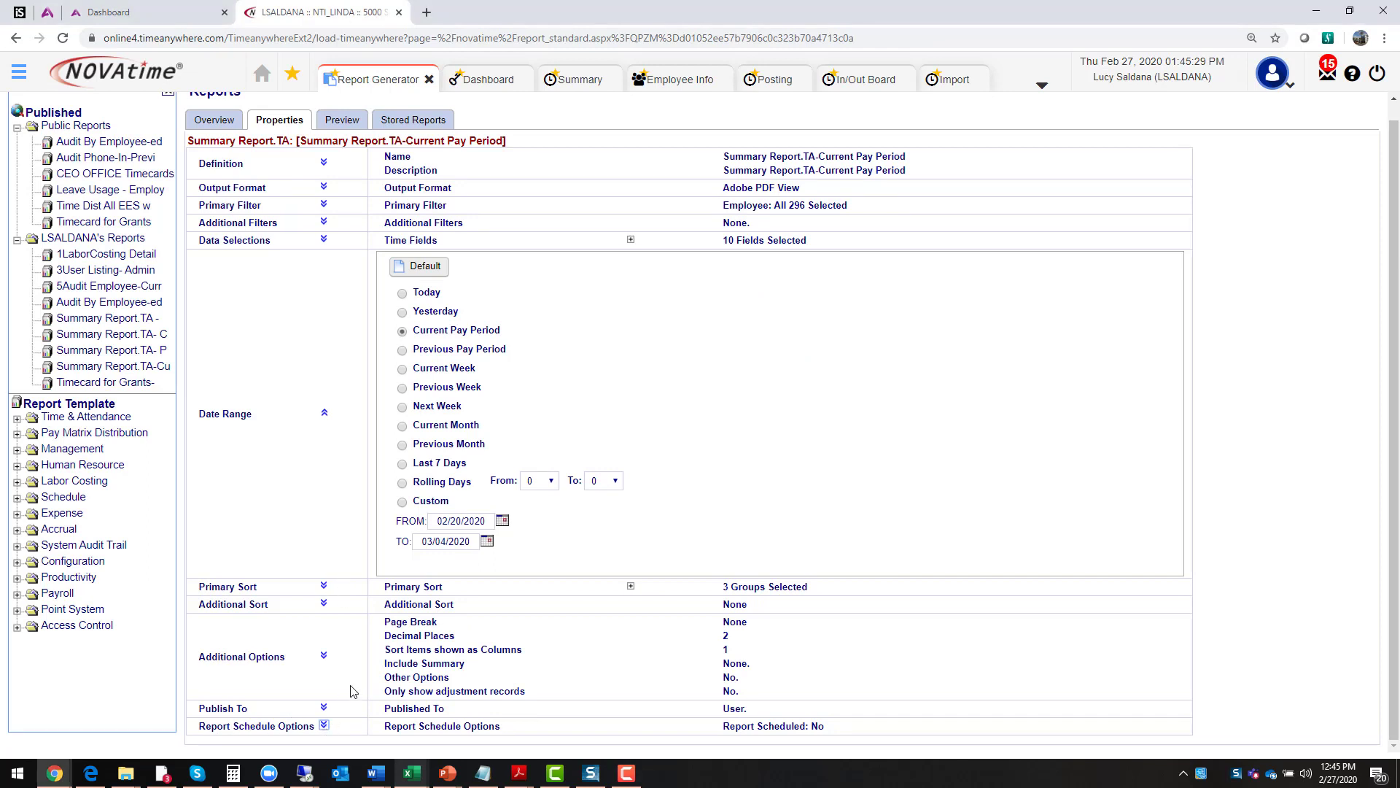
left_click(324, 726)
scroll(613, 606, "down", 6)
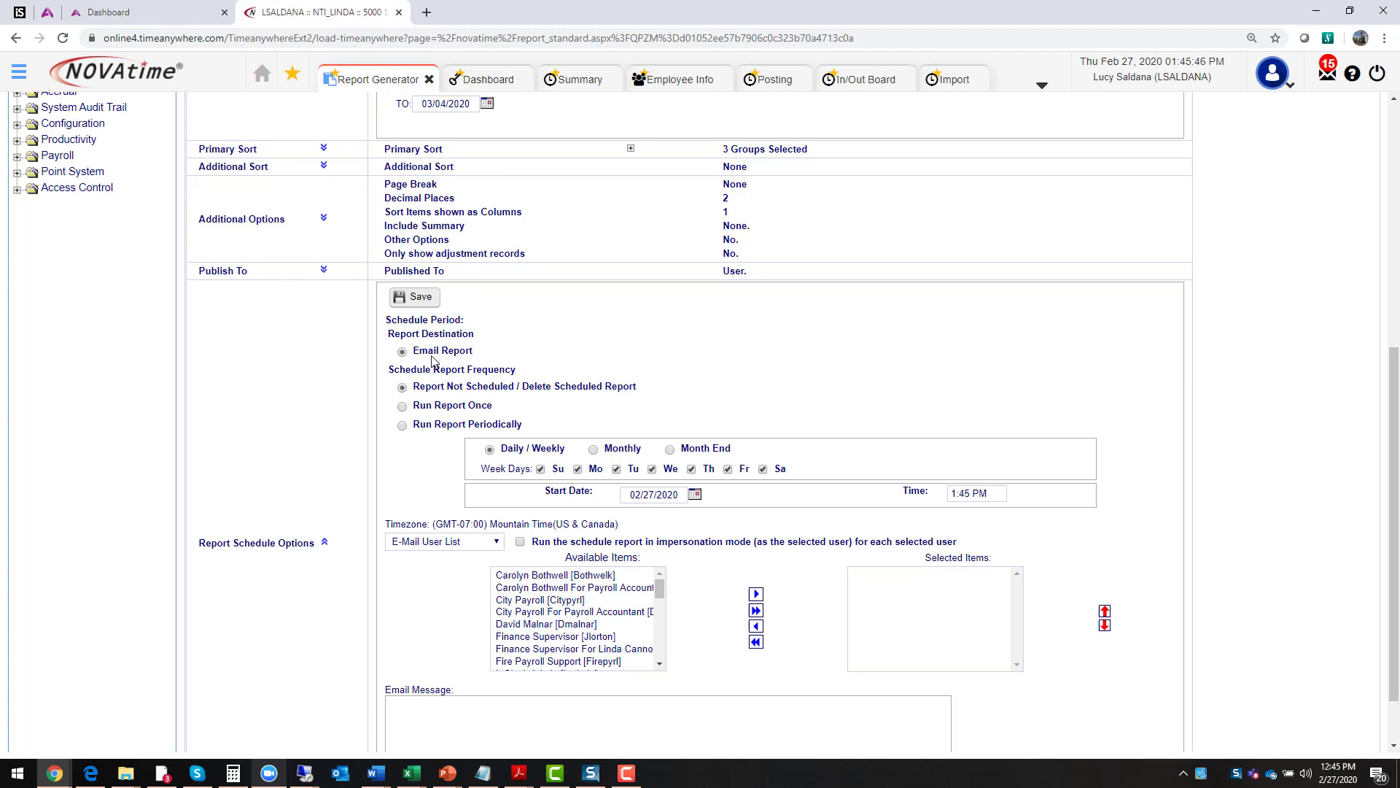
Set the report to run periodically on Fridays only
left_click(403, 425)
left_click(541, 469)
left_click(577, 469)
left_click(616, 469)
left_click(652, 469)
left_click(692, 469)
left_click(728, 469)
left_click(763, 469)
left_click(728, 469)
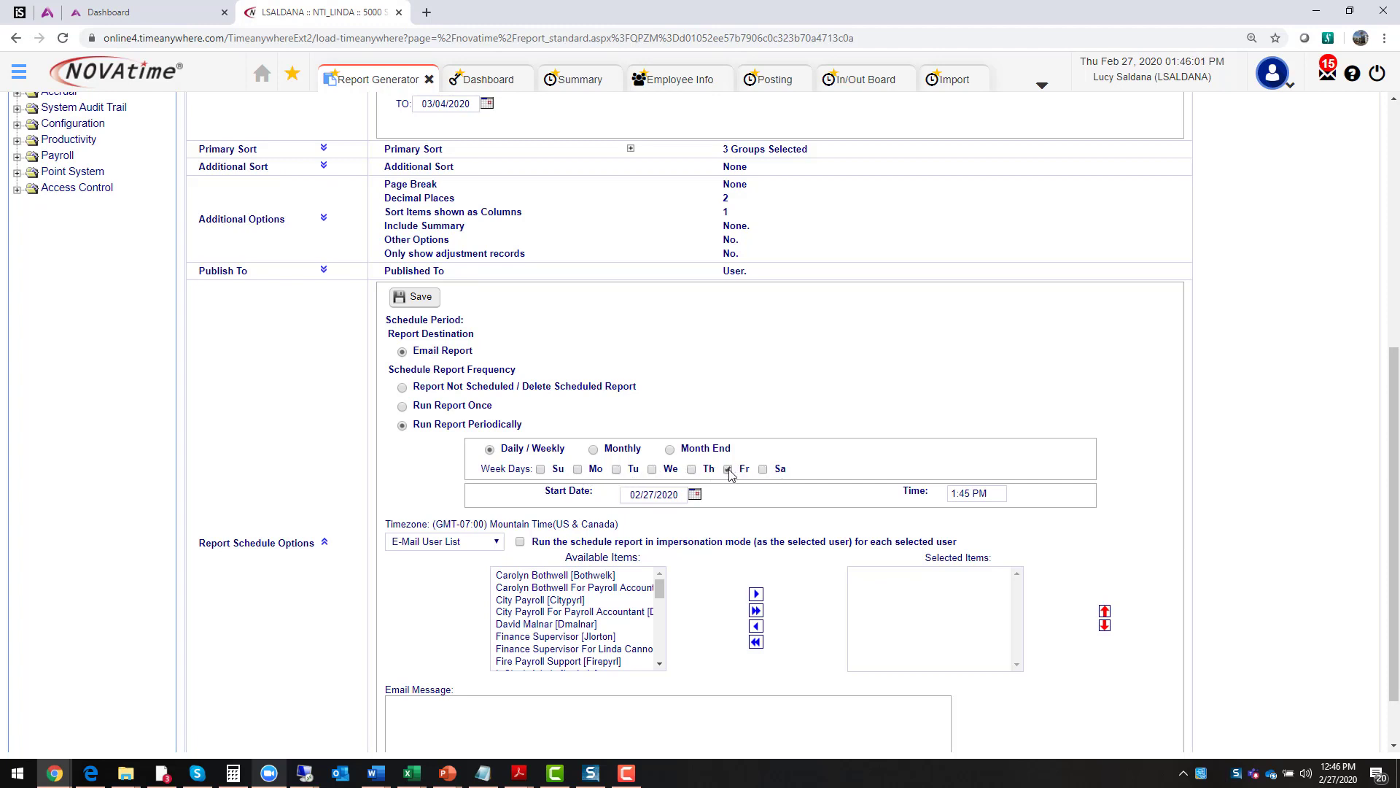
left_click(652, 470)
left_click(728, 469)
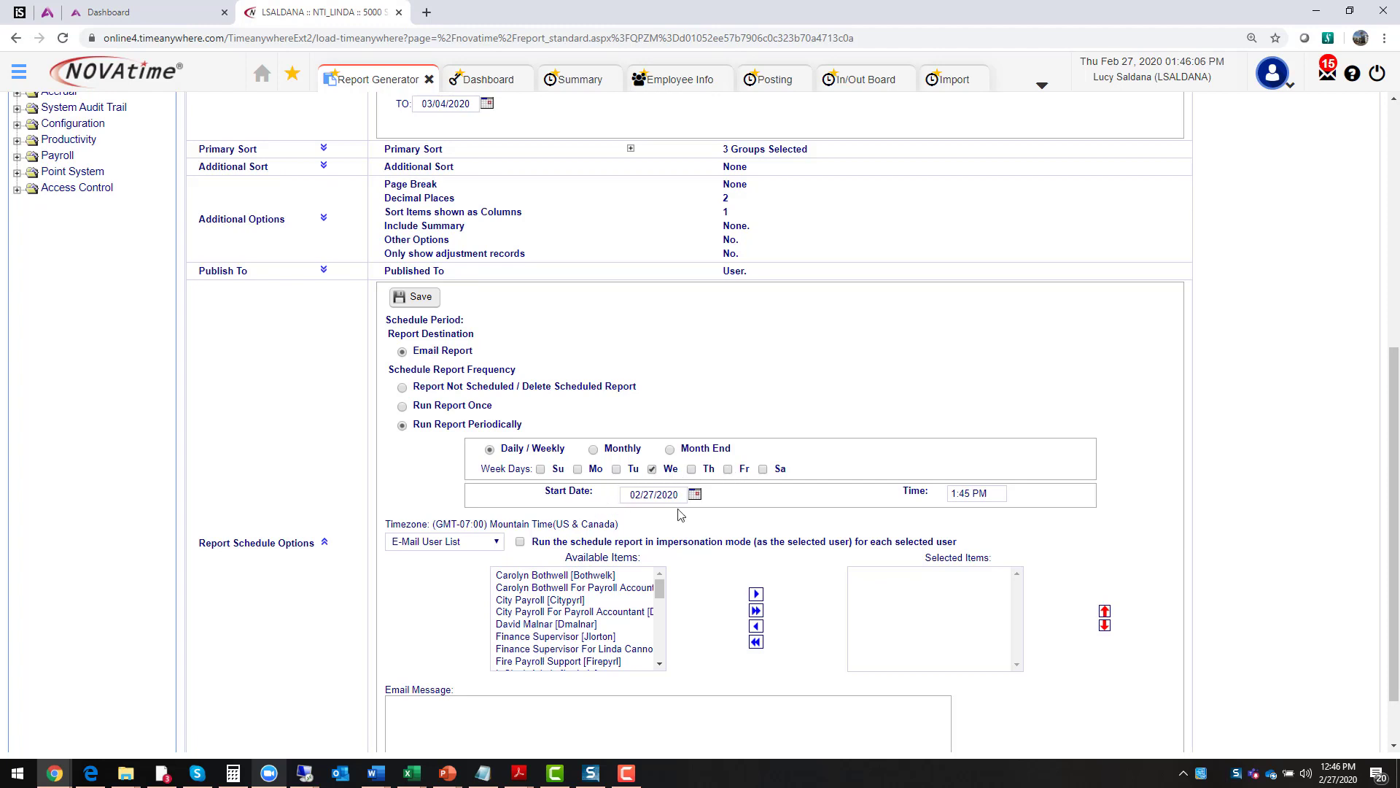
left_click(652, 470)
left_click(728, 470)
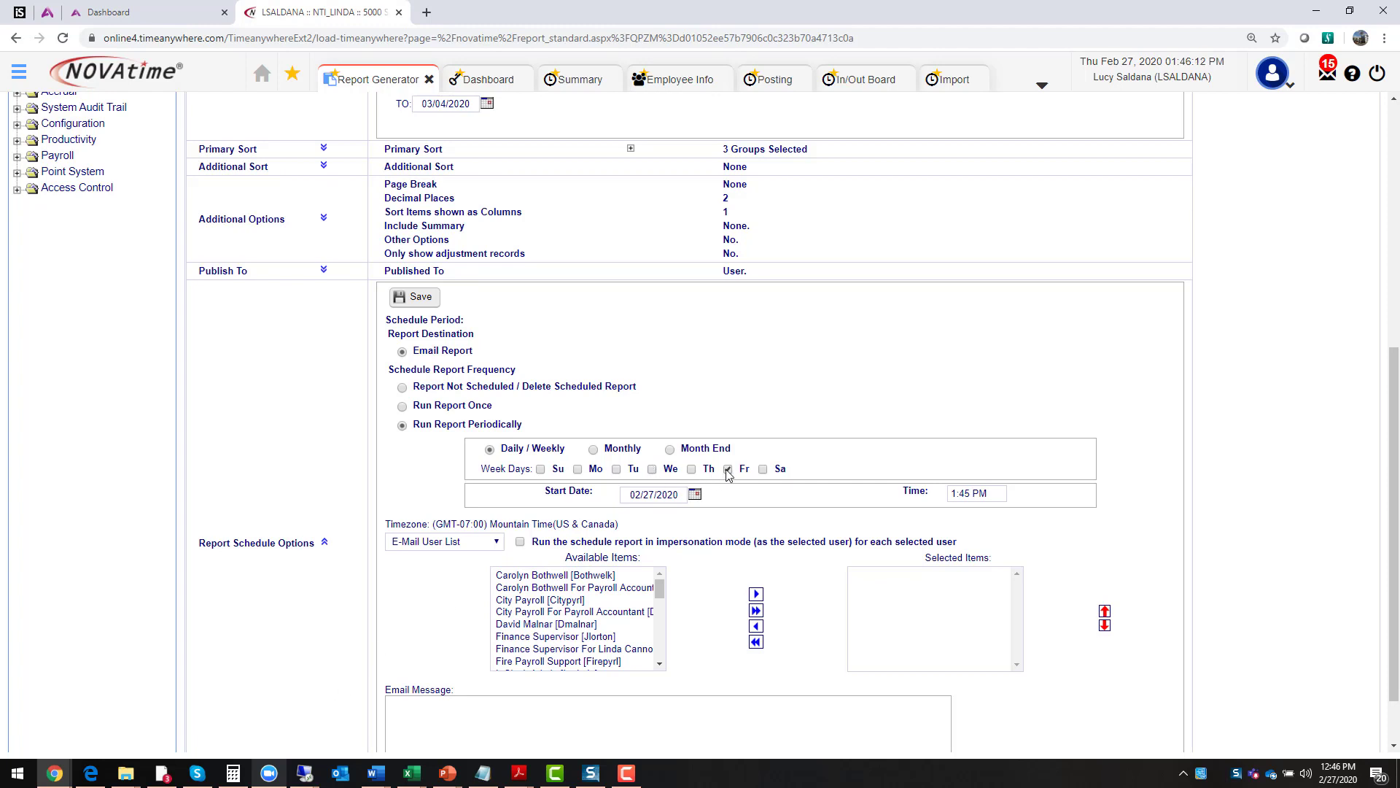
Set the schedule start date to 02/28/2020 and the run time to 6:00am
left_click(695, 495)
left_click(756, 606)
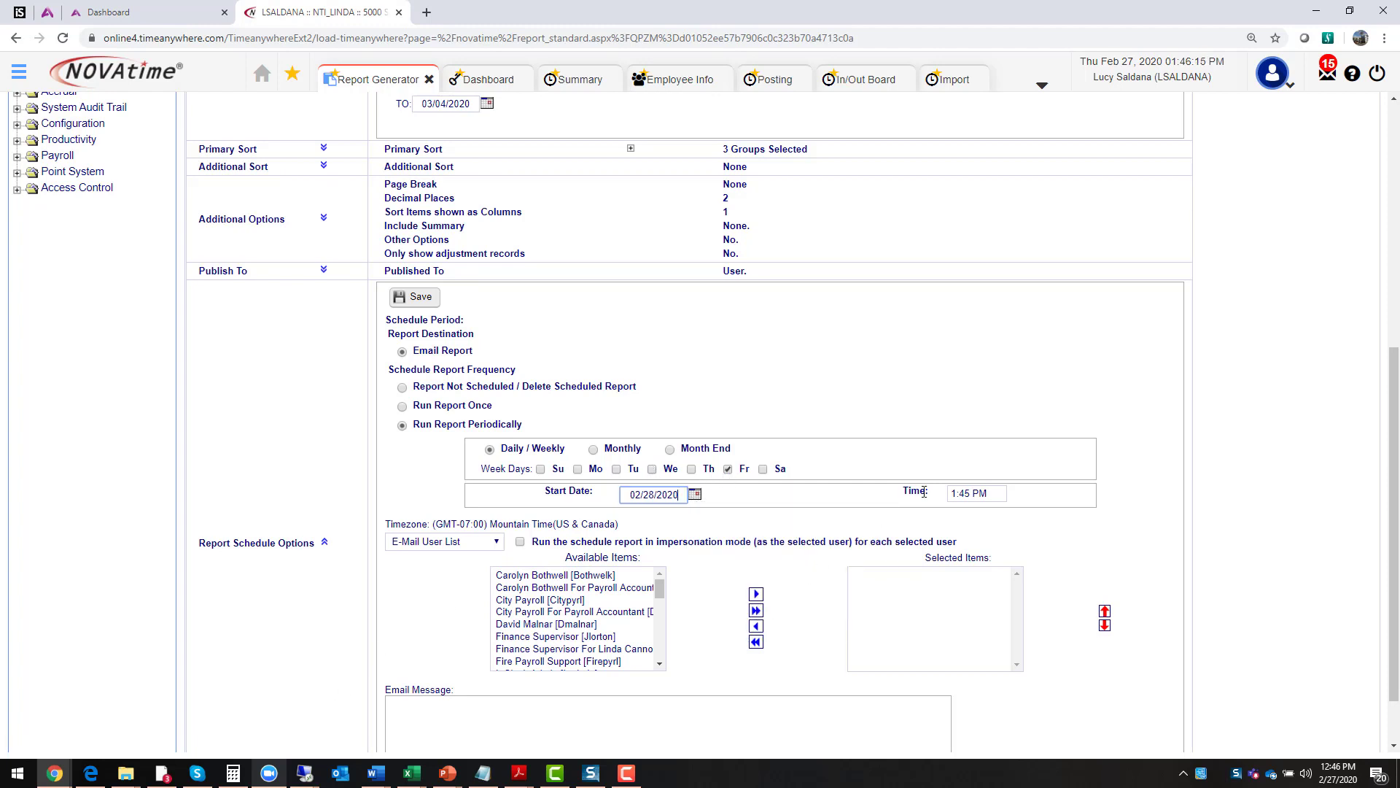
triple_click(974, 494)
type("6:00am")
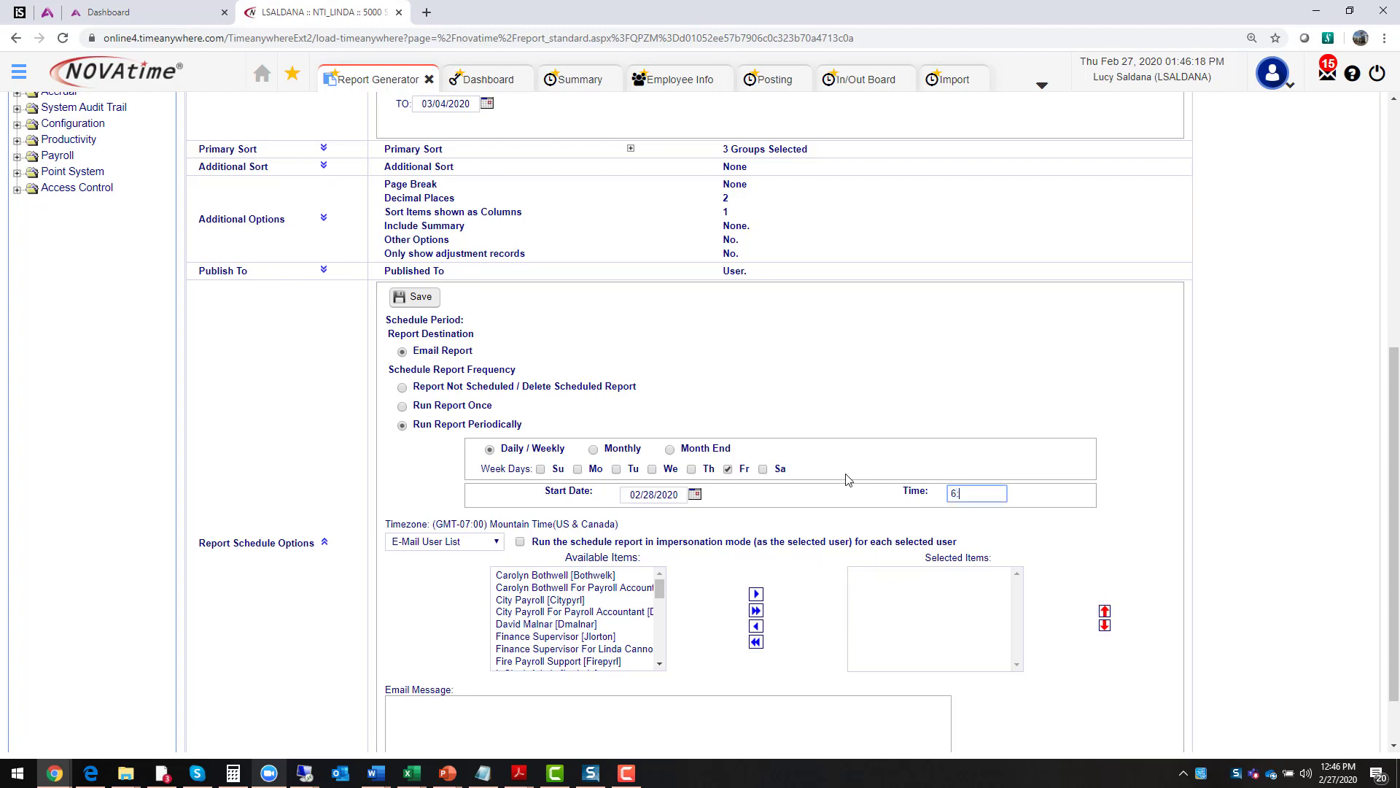
key("Tab")
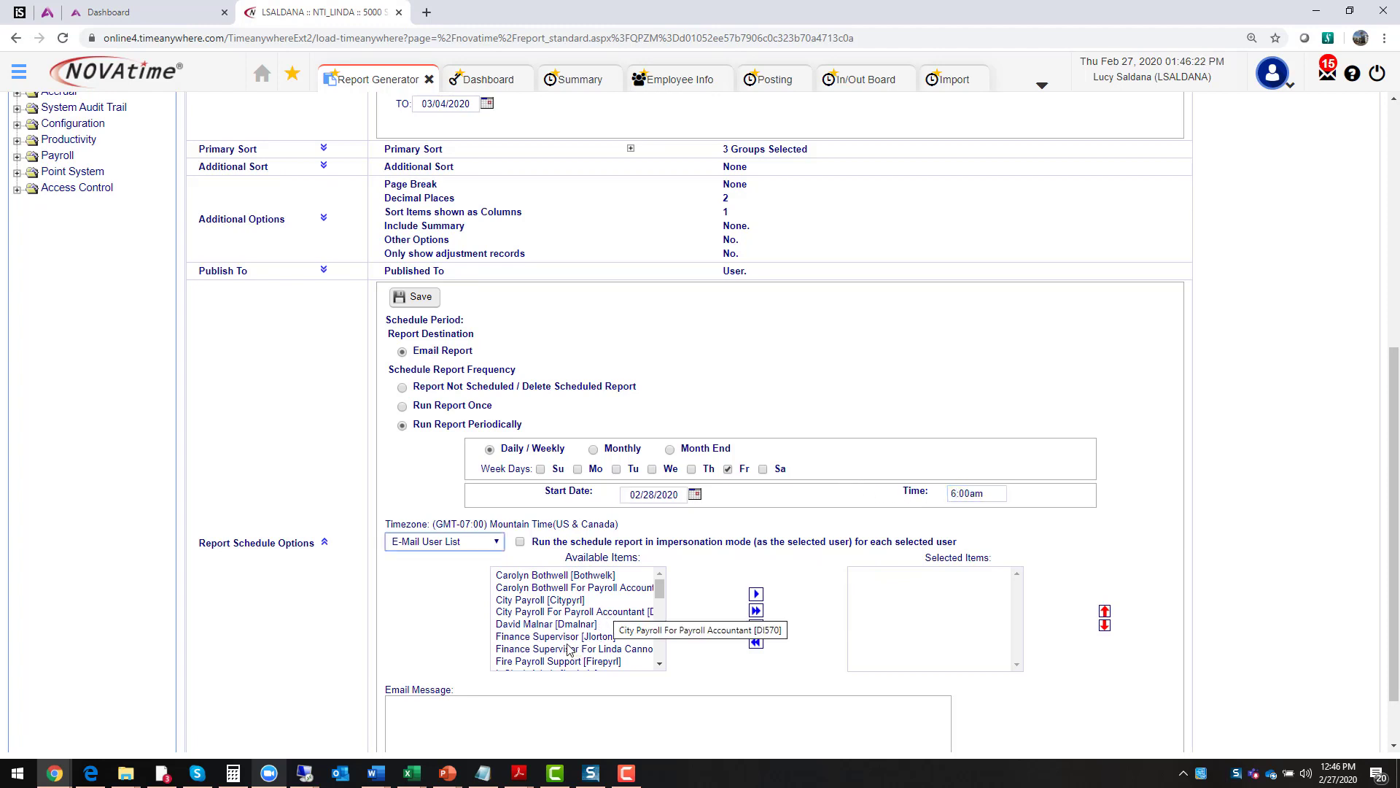
Add two users from Available Items as the report's e-mail recipients
left_click(663, 639)
double_click(576, 621)
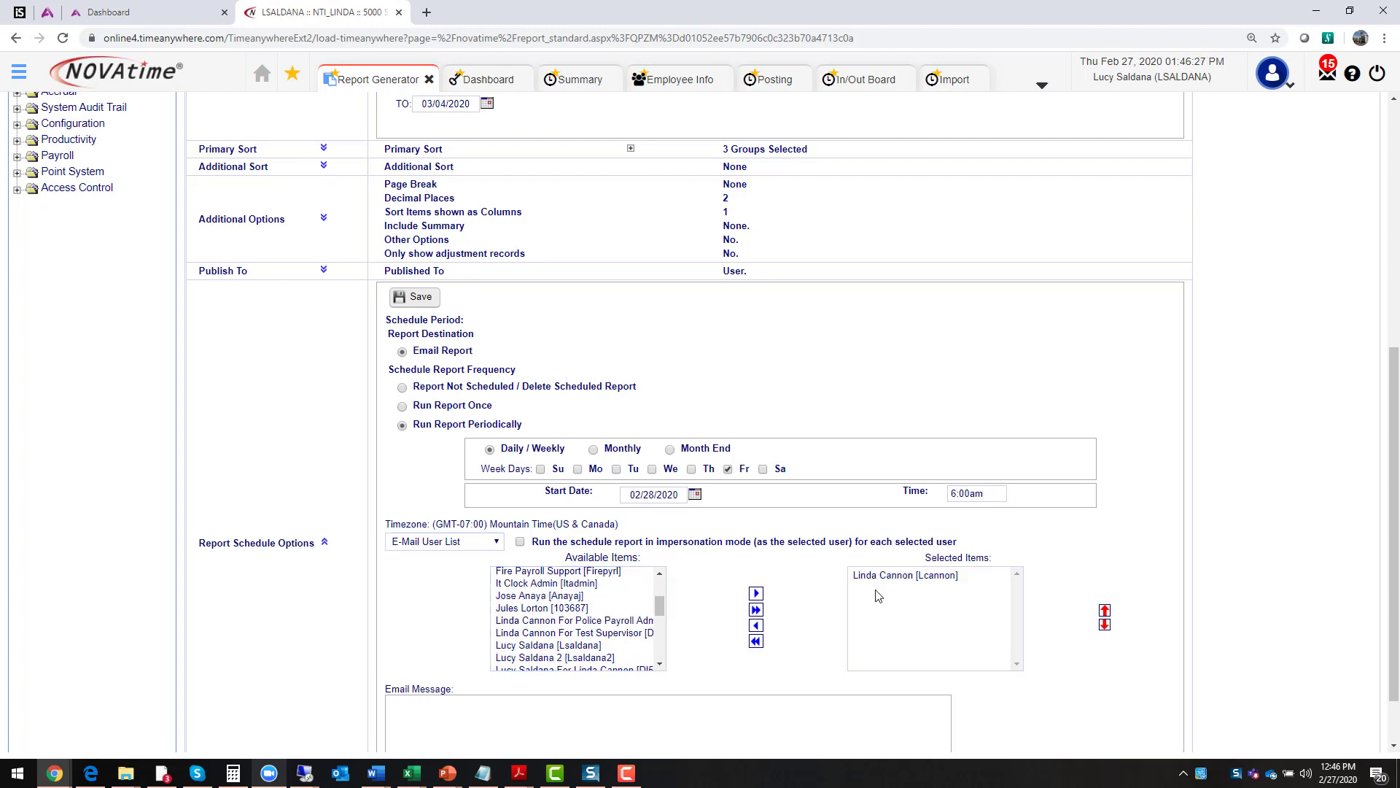
left_click(581, 645)
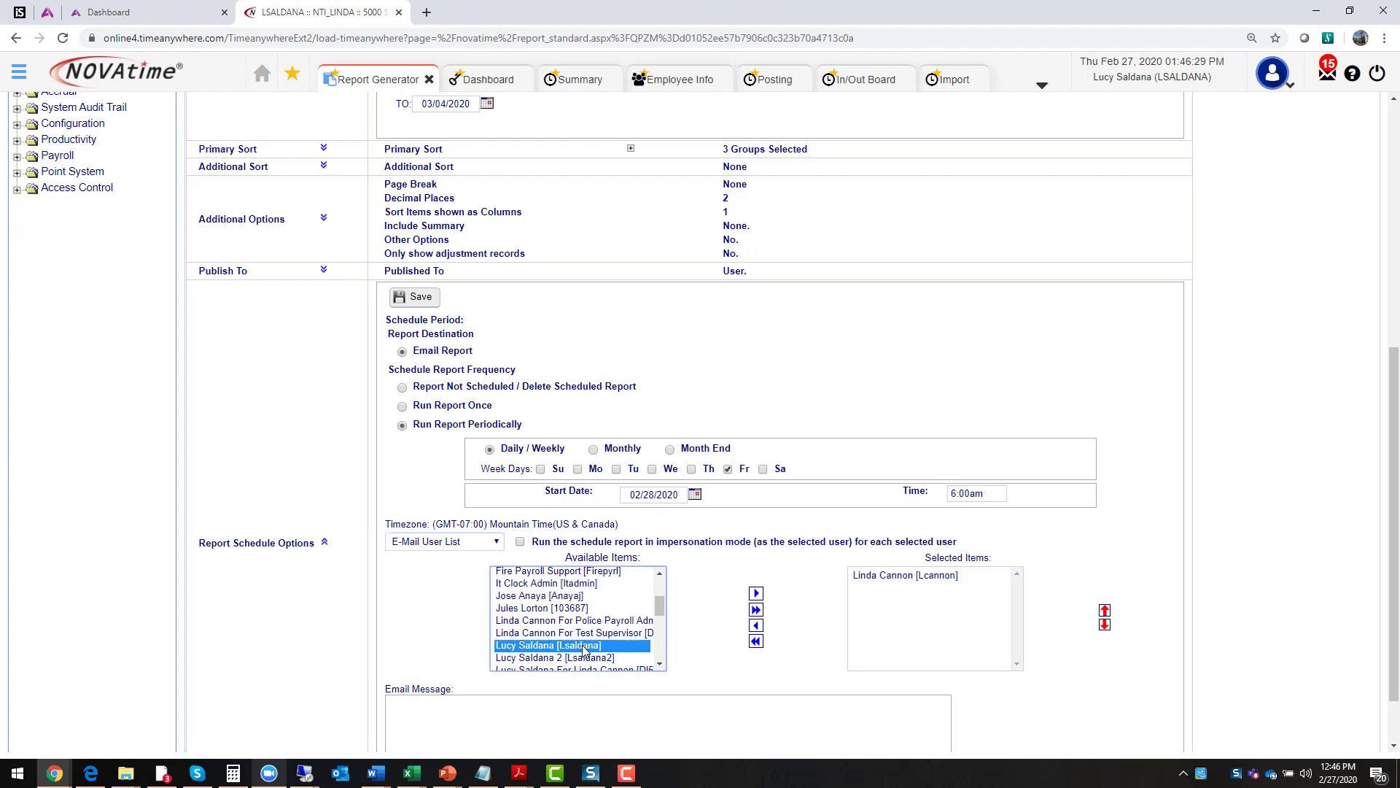
left_click(756, 593)
scroll(826, 637, "down", 1)
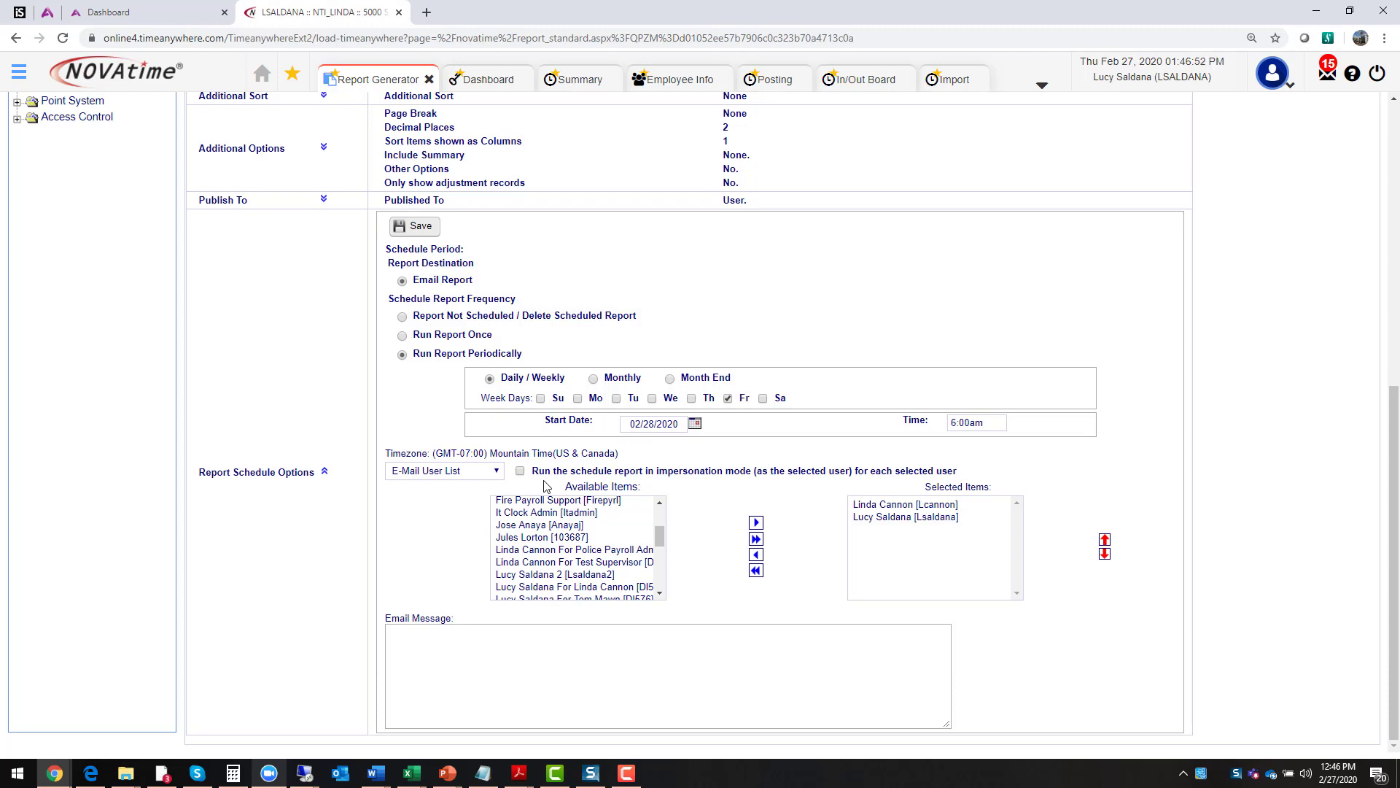
Turn on impersonation mode for the schedule and add a user from Available Items to the recipients
left_click(520, 471)
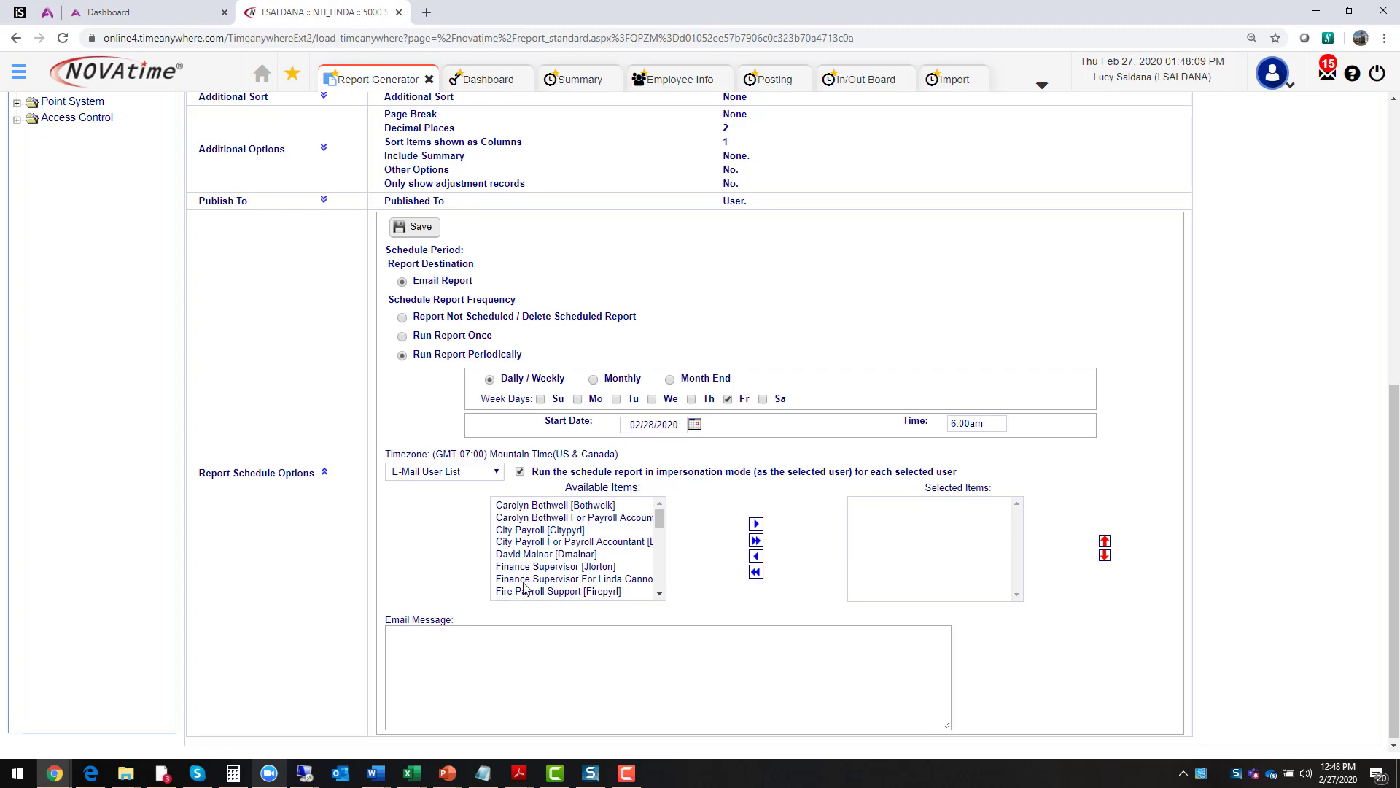
left_click(560, 555)
left_click(756, 523)
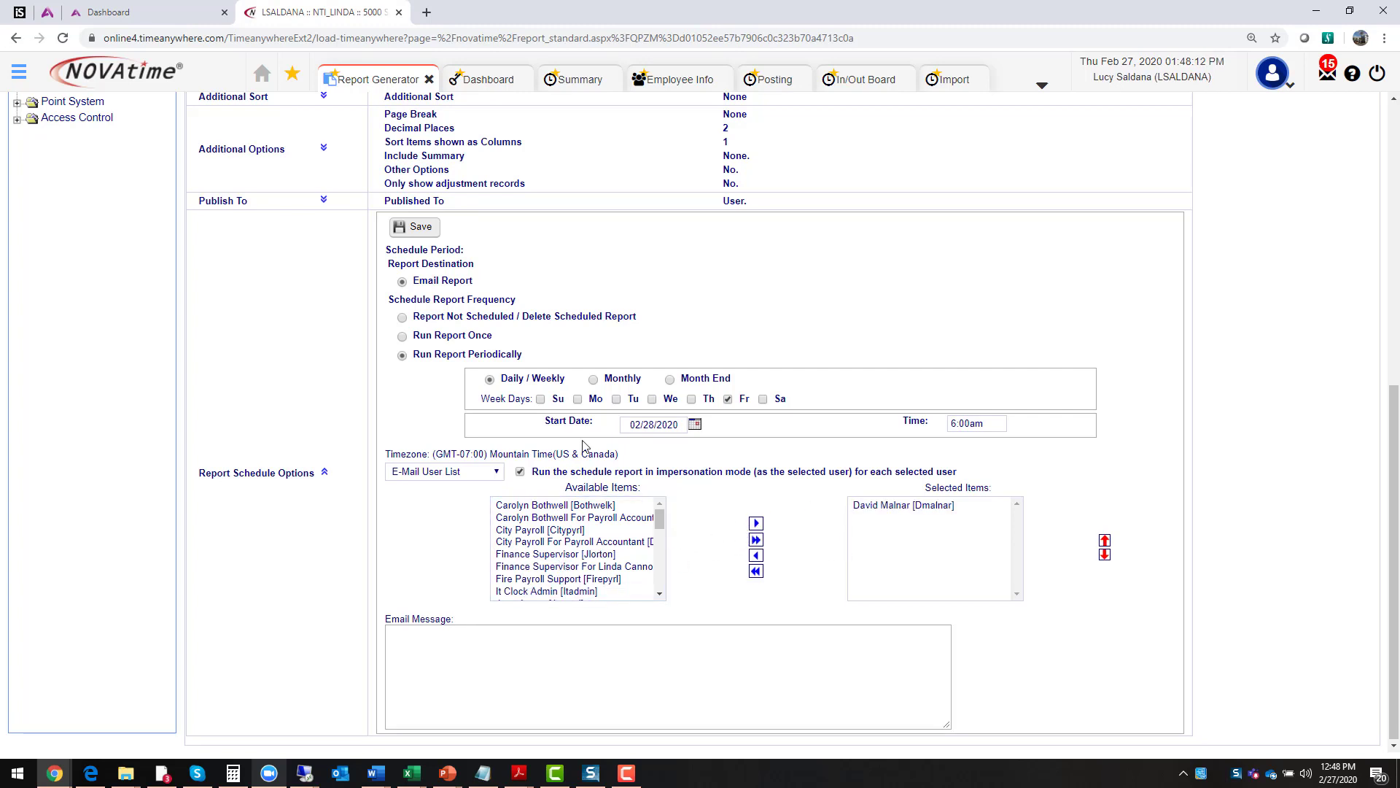